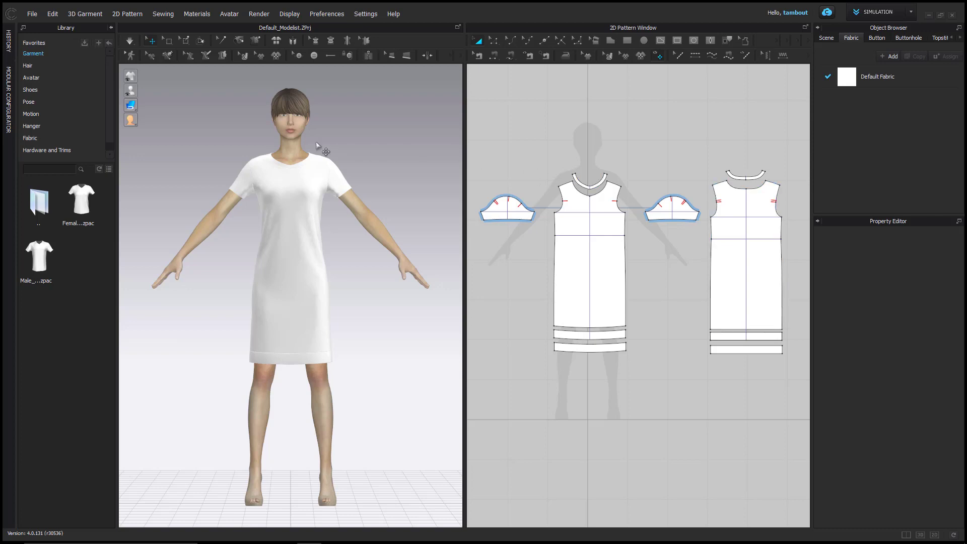
Open the Cotton folder of the fabric library and preview the details of 14 Wale Corduroy, 40s Cotton Poplin and 40s Chambray.
{"action": "left_click", "coordinate": [65, 136]}
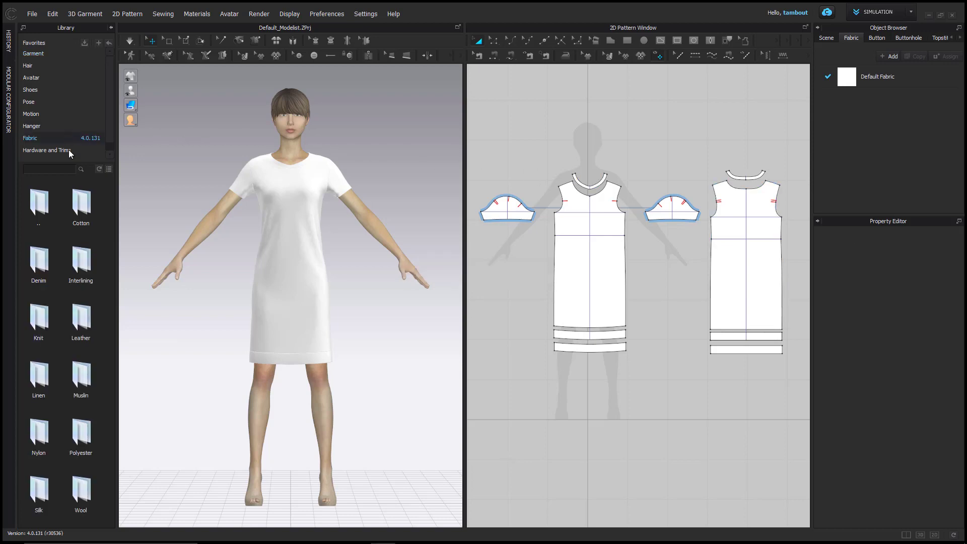
{"action": "double_click", "coordinate": [87, 222]}
{"action": "mouse_move", "coordinate": [86, 218]}
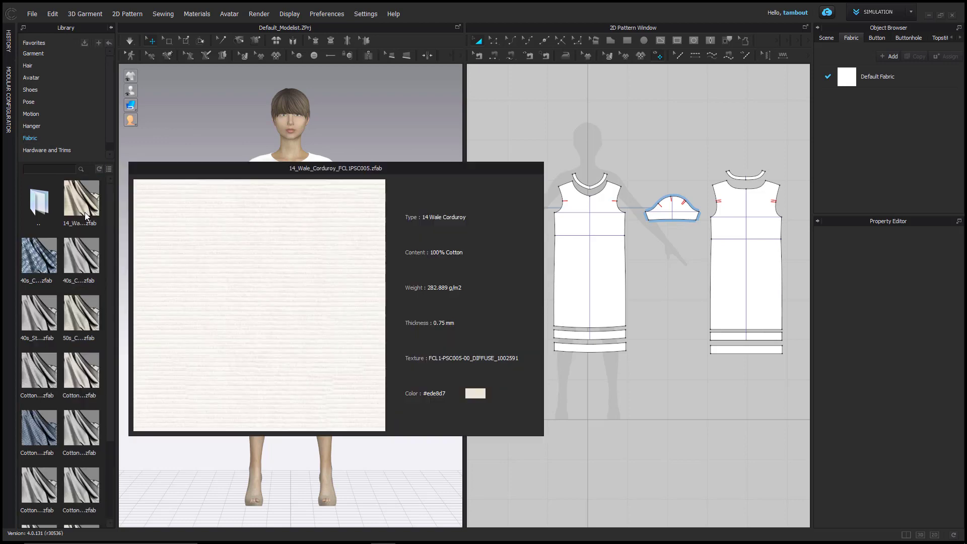
{"action": "mouse_move", "coordinate": [86, 248]}
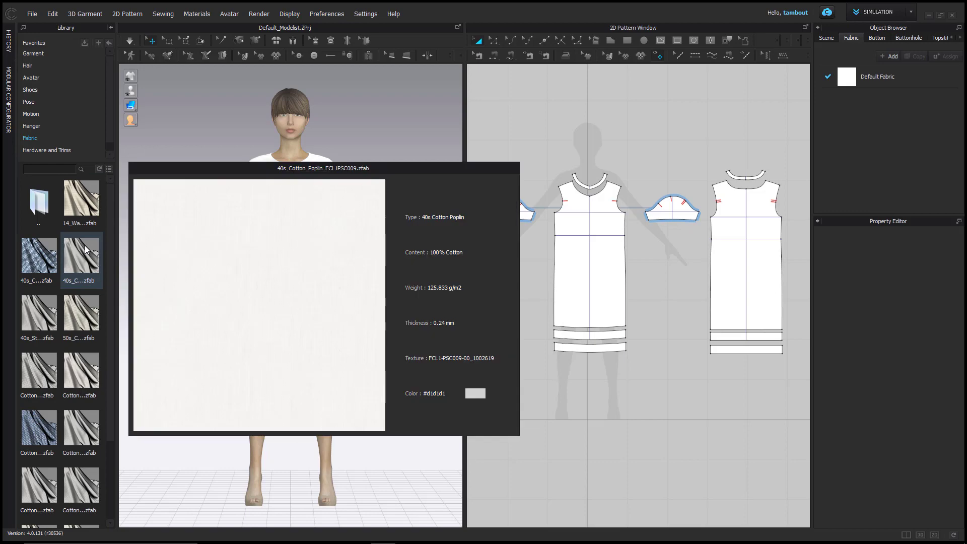
{"action": "mouse_move", "coordinate": [39, 253]}
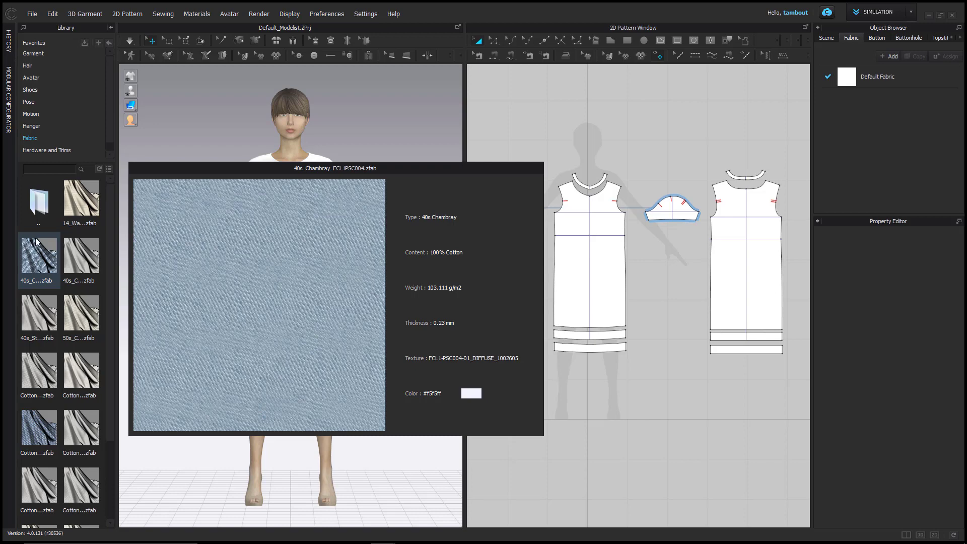
Replace Default Fabric with Cotton_Rayon Jersey_FCL1PSK003 from the Knit folder of the fabric library.
{"action": "double_click", "coordinate": [37, 214]}
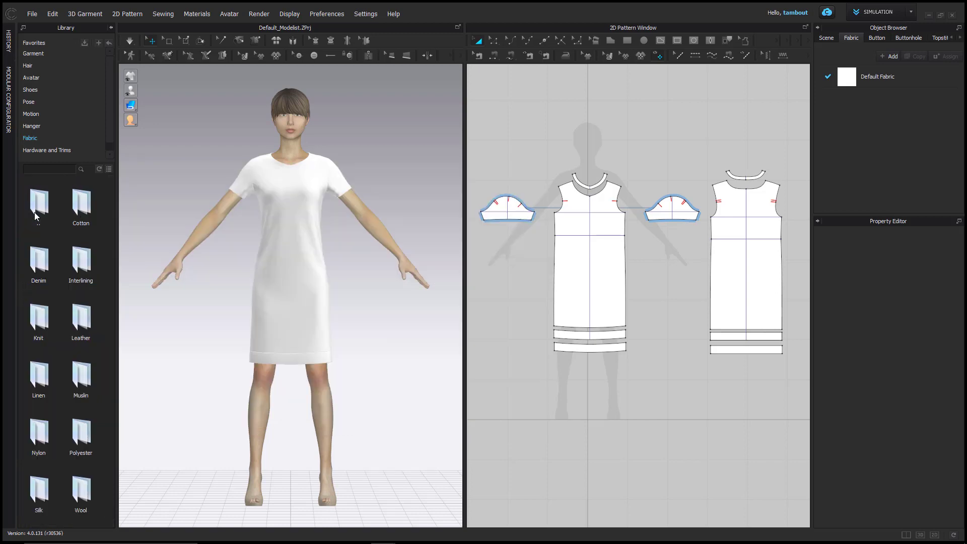
{"action": "double_click", "coordinate": [33, 323]}
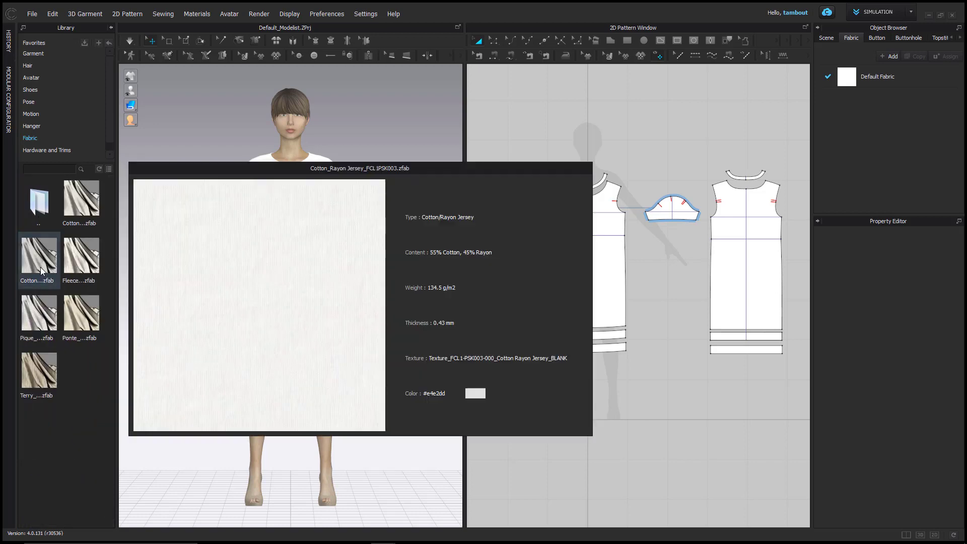
{"action": "left_click_drag", "start_coordinate": [42, 273], "coordinate": [850, 83]}
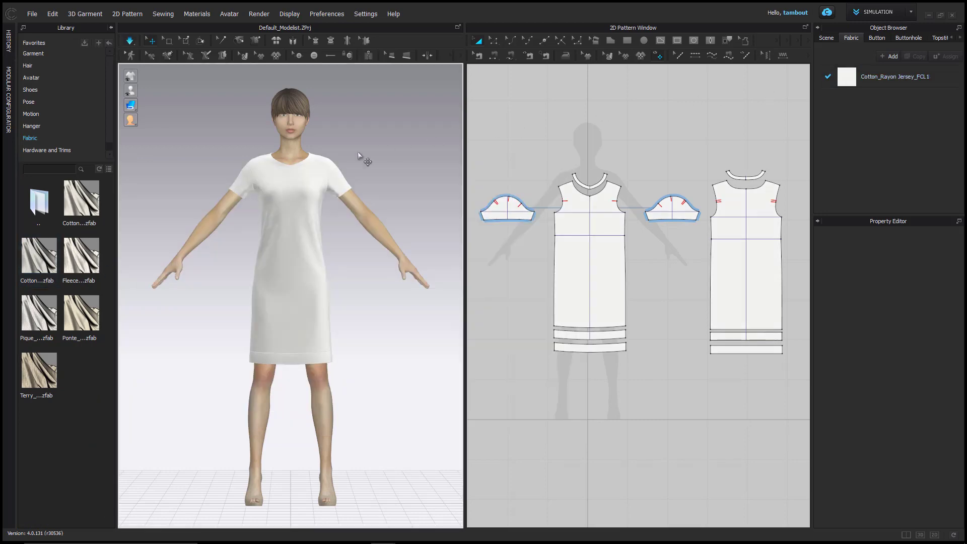
Replace the garment's jersey with Matte_Nylon_FCL2PSN002 from the Nylon folder of the fabric library.
{"action": "double_click", "coordinate": [34, 216]}
{"action": "double_click", "coordinate": [45, 429]}
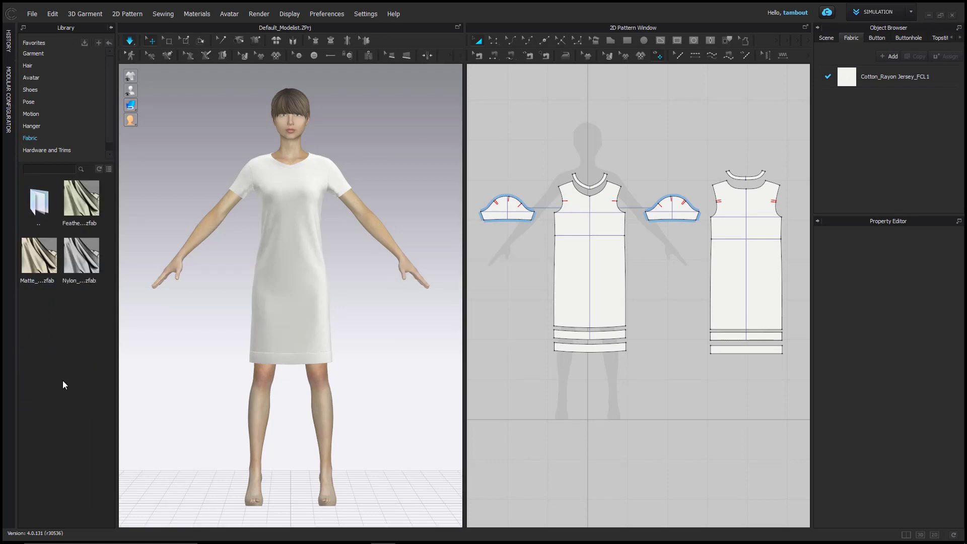
{"action": "left_click_drag", "start_coordinate": [783, 74], "coordinate": [846, 77]}
Replace the garment's nylon with the Cowhide_Leather fabric from the Leather folder of the fabric library.
{"action": "double_click", "coordinate": [59, 215]}
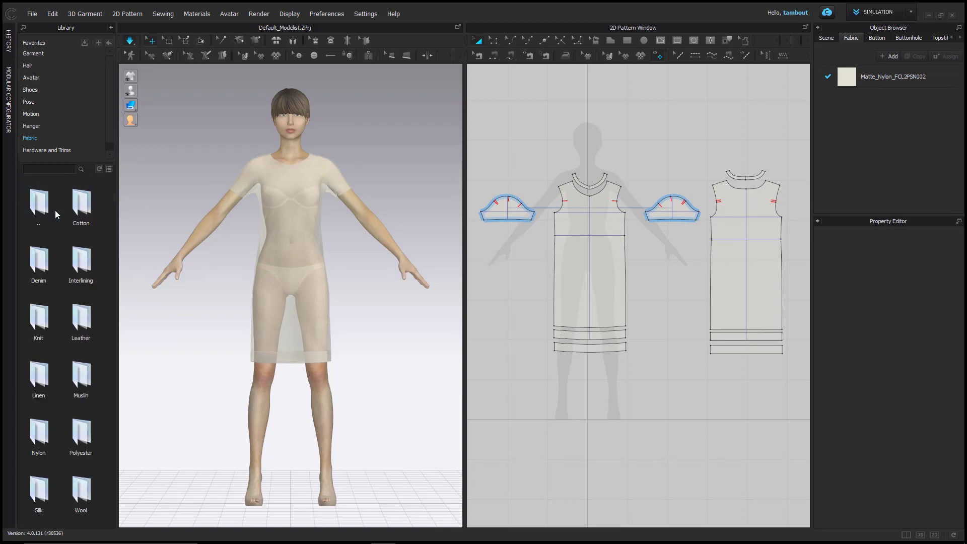
{"action": "double_click", "coordinate": [79, 318]}
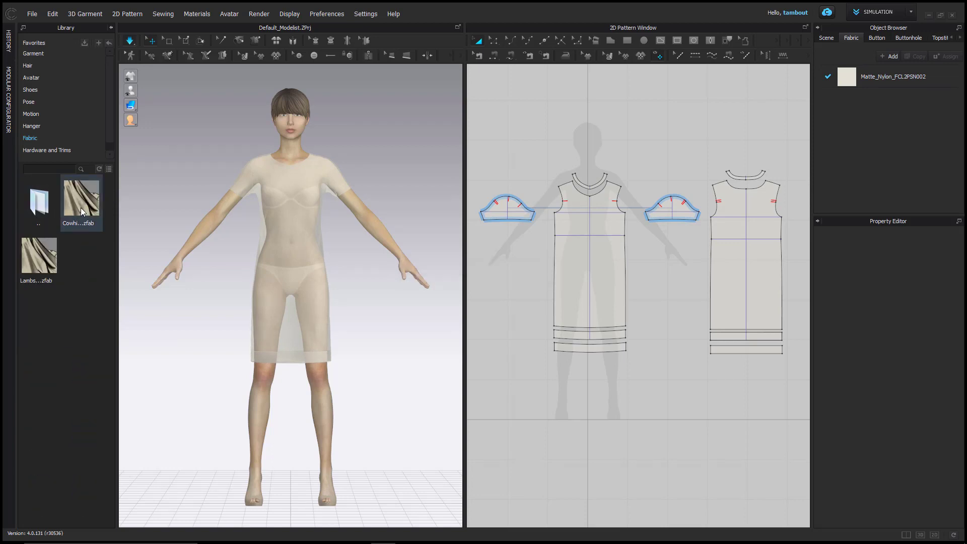
{"action": "left_click_drag", "start_coordinate": [81, 198], "coordinate": [845, 81]}
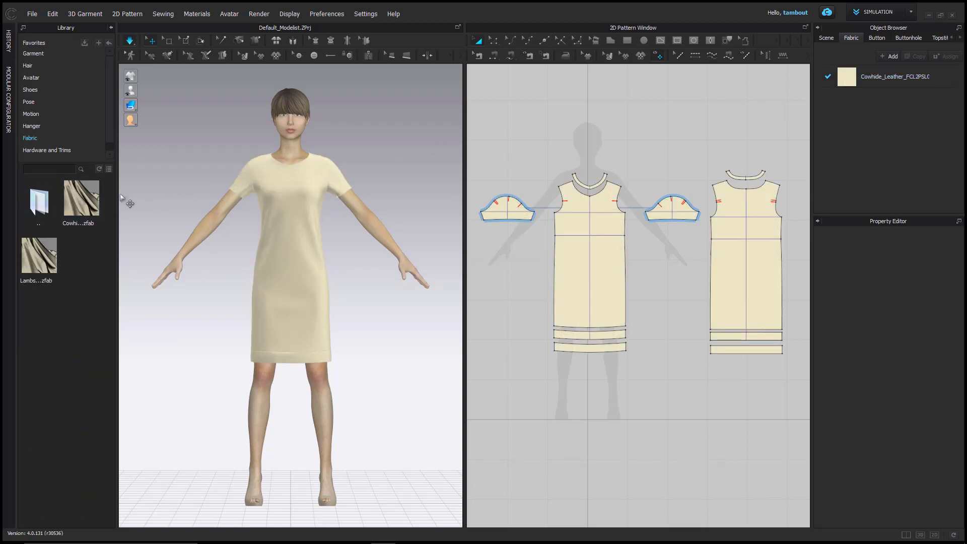
Replace the garment's leather with Cotton_Rayon Jersey from the Knit folder of the fabric library.
{"action": "double_click", "coordinate": [36, 204]}
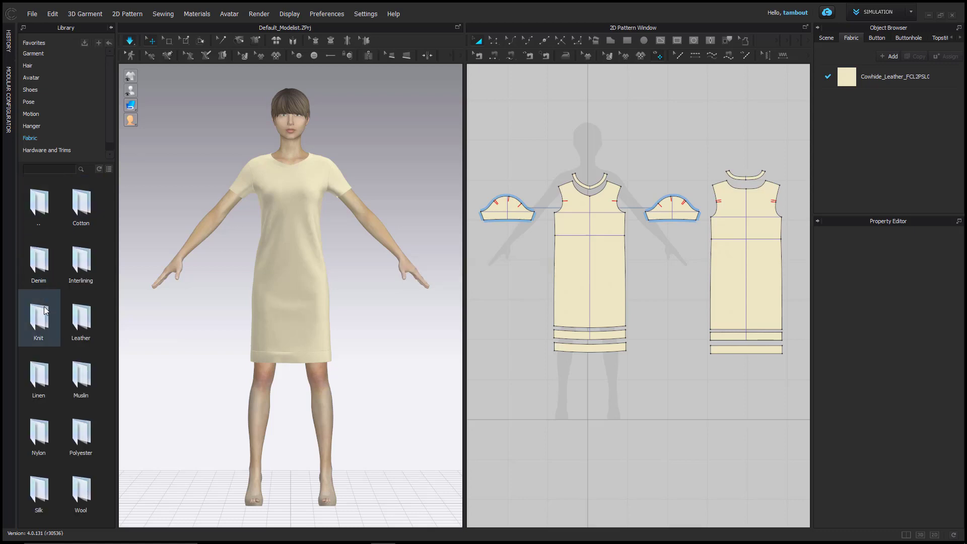
{"action": "double_click", "coordinate": [46, 310]}
{"action": "left_click_drag", "start_coordinate": [46, 267], "coordinate": [858, 80]}
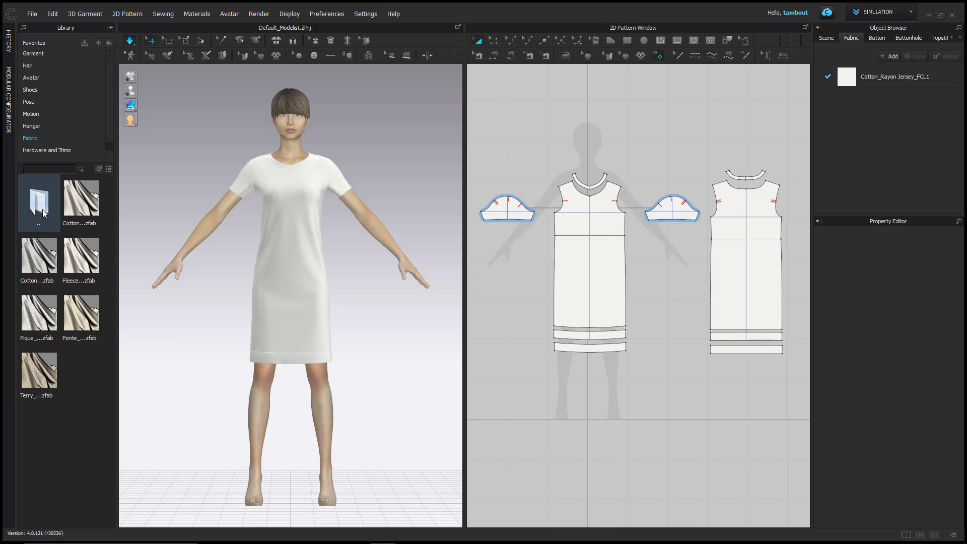
Add 40s_Chambray from the Cotton library folder as an additional fabric in the Object Browser, plus one blank new fabric.
{"action": "double_click", "coordinate": [46, 212]}
{"action": "double_click", "coordinate": [77, 207]}
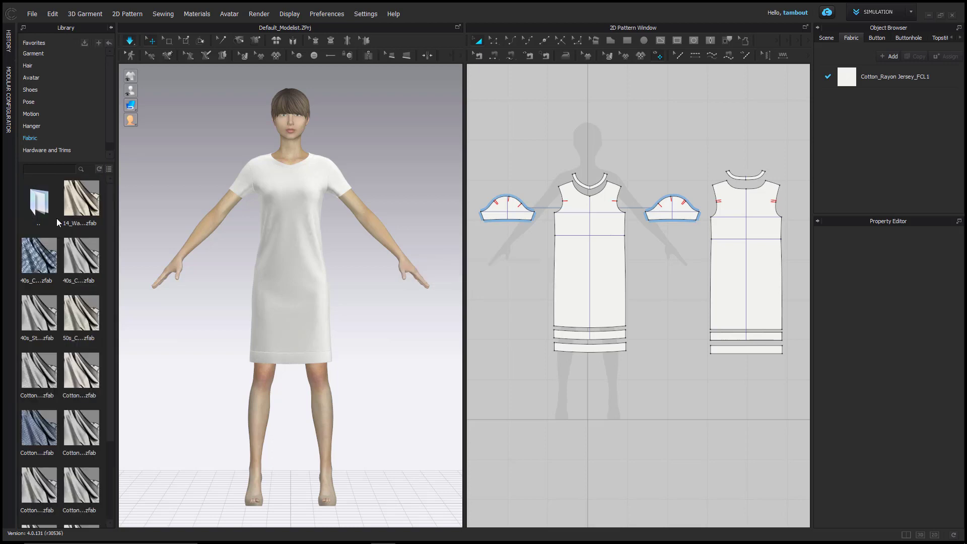
{"action": "left_click_drag", "start_coordinate": [43, 273], "coordinate": [854, 114]}
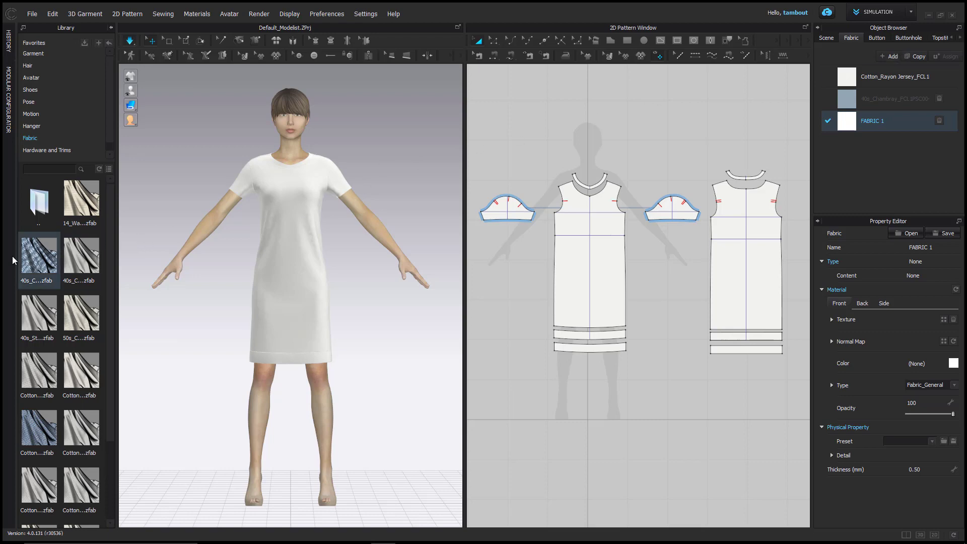
Add a second 40s_Chambray entry from the library to the project's fabrics and dismiss the notice.
{"action": "double_click", "coordinate": [38, 262]}
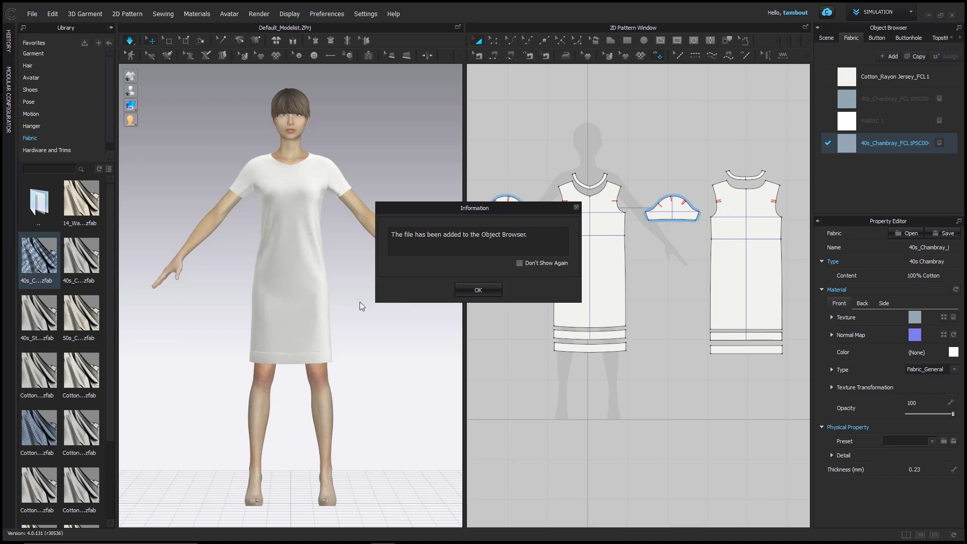
{"action": "left_click", "coordinate": [491, 291]}
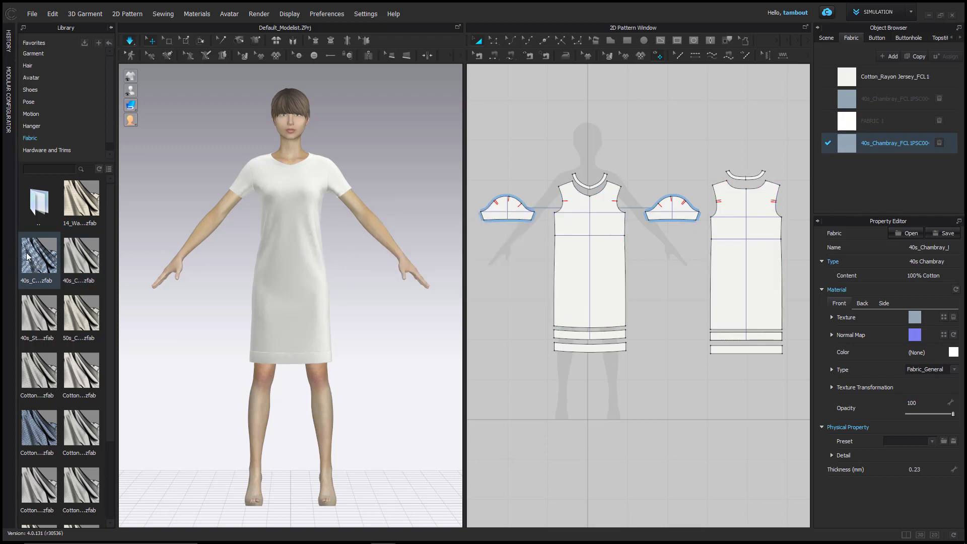
Apply 40s_Chambray to both sleeves, the front and back neckbands, and the upper front and back hem bands.
{"action": "left_click_drag", "start_coordinate": [28, 256], "coordinate": [247, 186]}
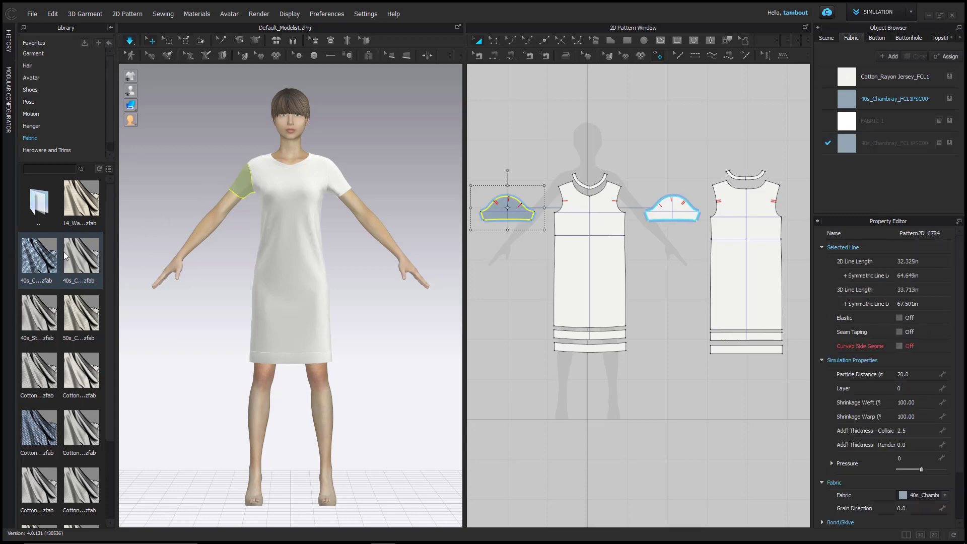
{"action": "left_click_drag", "start_coordinate": [60, 252], "coordinate": [335, 191]}
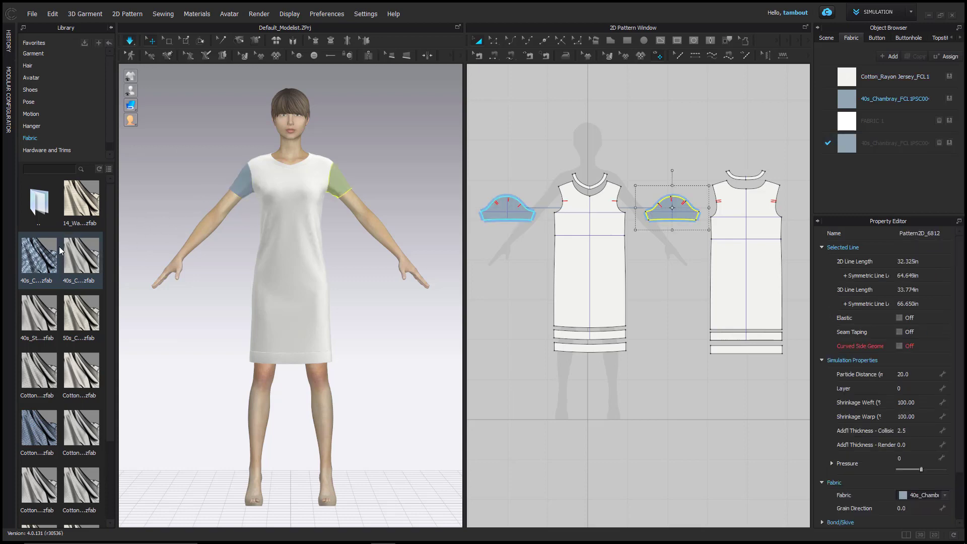
{"action": "left_click", "coordinate": [580, 186]}
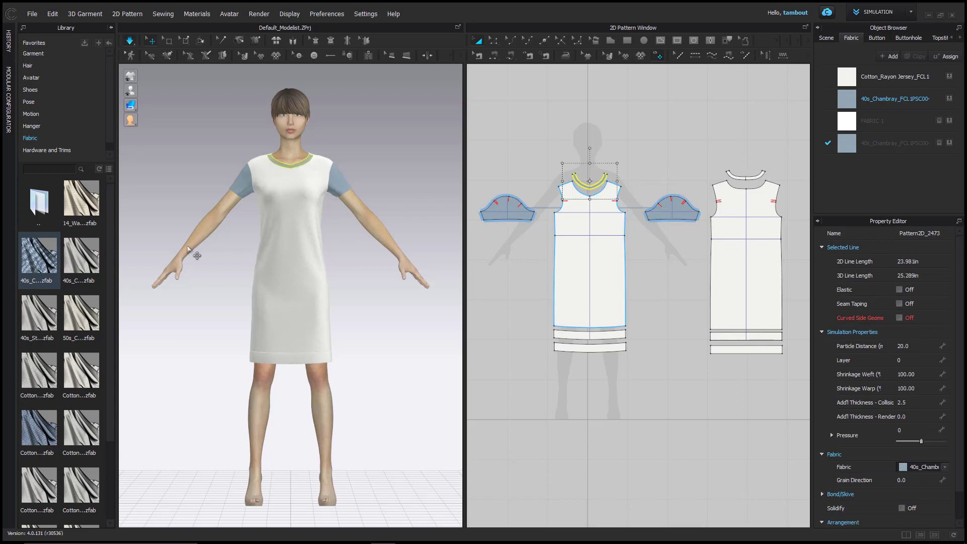
{"action": "left_click", "coordinate": [754, 180]}
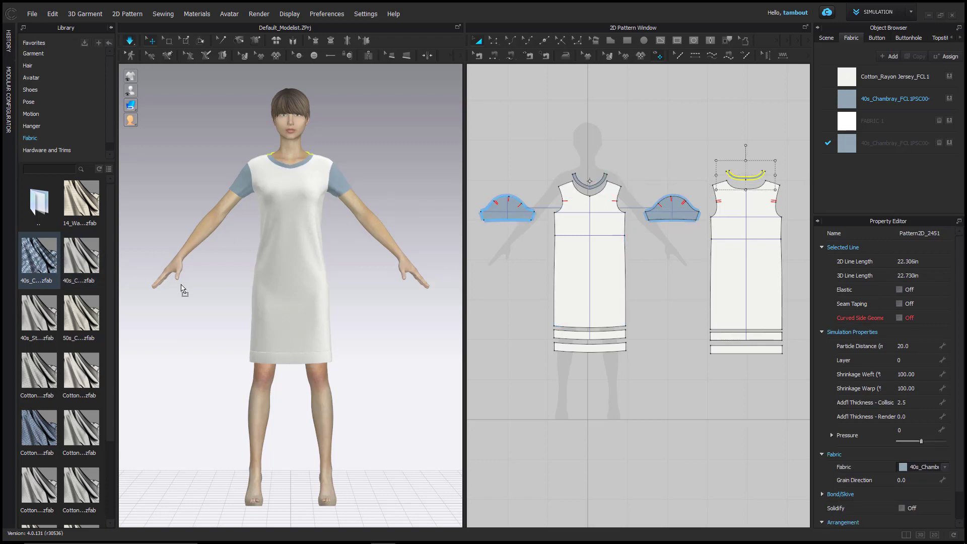
{"action": "left_click", "coordinate": [558, 335]}
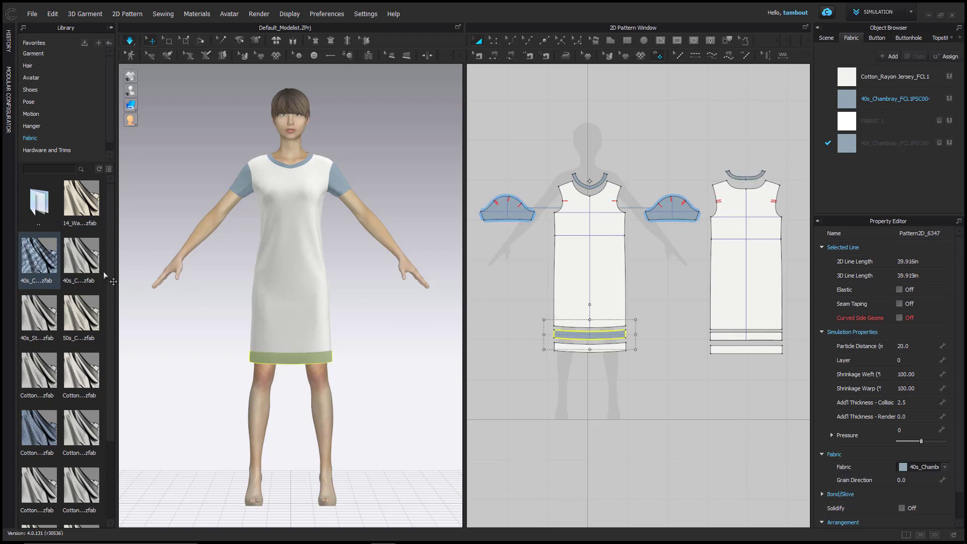
{"action": "left_click", "coordinate": [729, 337]}
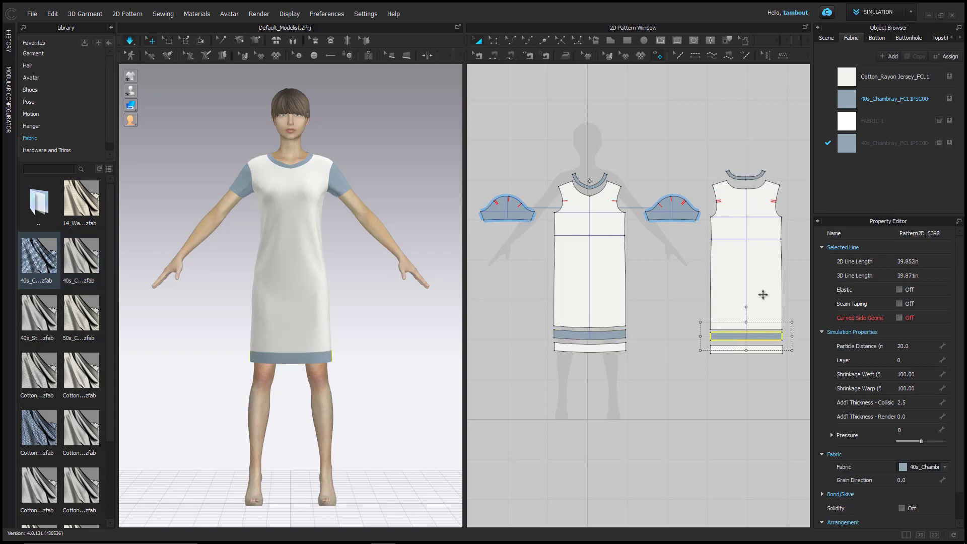
Duplicate the unused 40s_Chambray entry in the project's fabrics.
{"action": "left_click", "coordinate": [879, 148]}
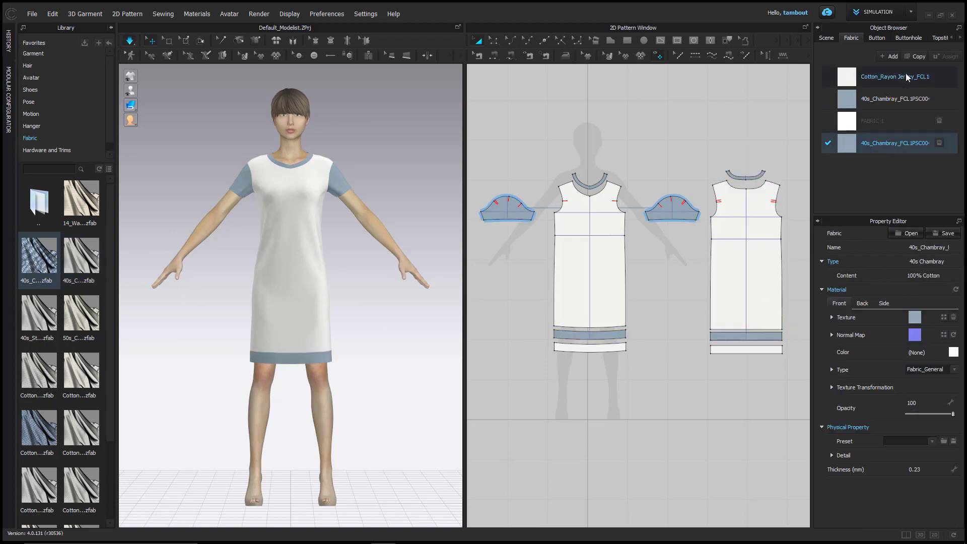
{"action": "left_click", "coordinate": [912, 60]}
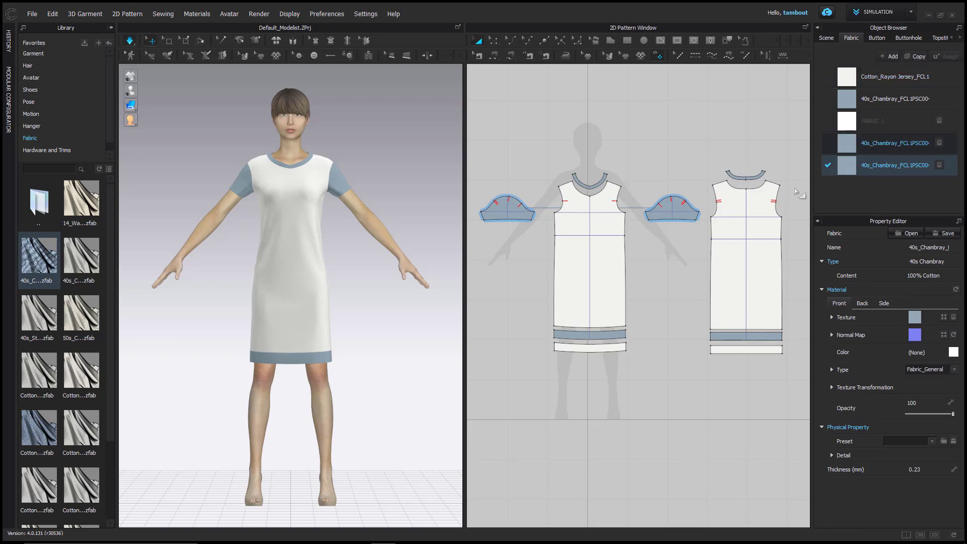
Assign Cotton_Rayon Jersey to the upper front and back hem bands together.
{"action": "left_click", "coordinate": [611, 339]}
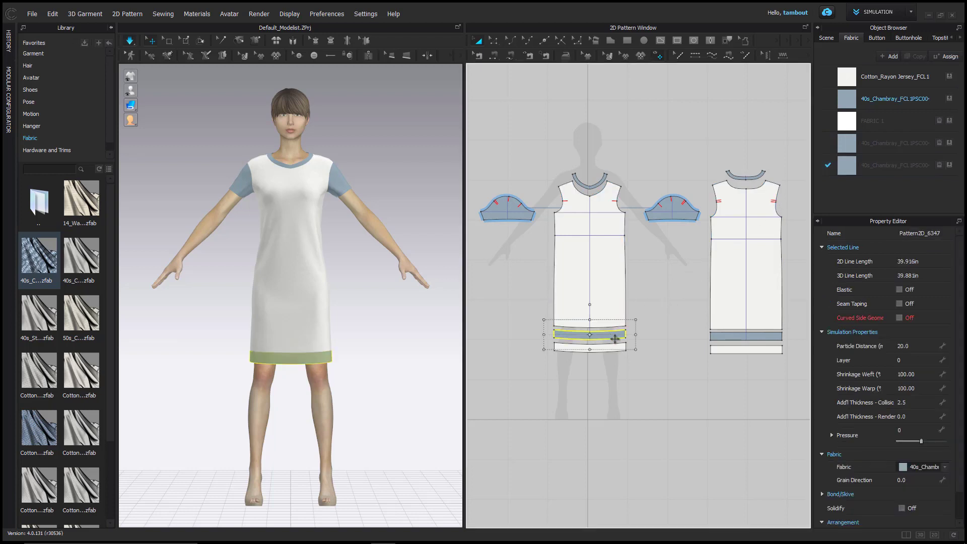
{"action": "left_click", "coordinate": [721, 334], "text": "shift"}
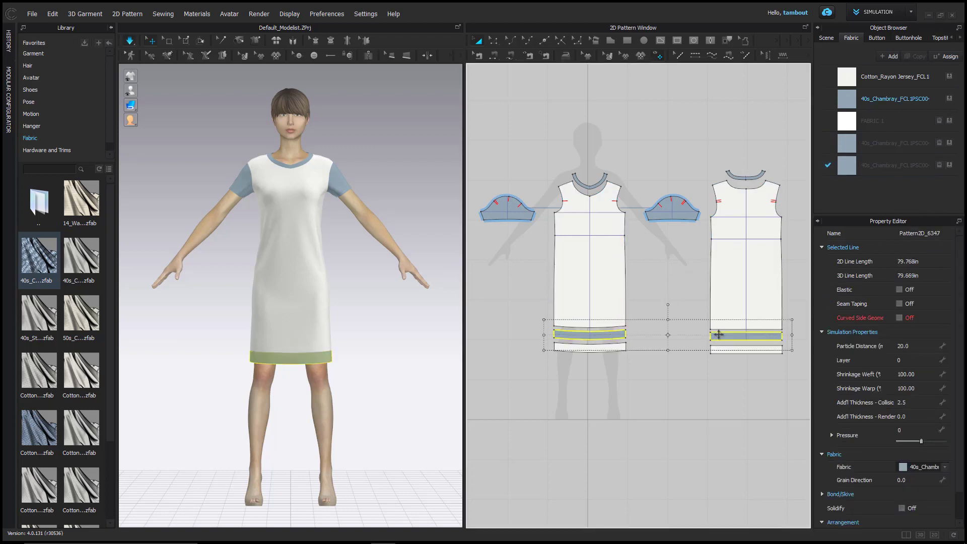
{"action": "left_click", "coordinate": [949, 77]}
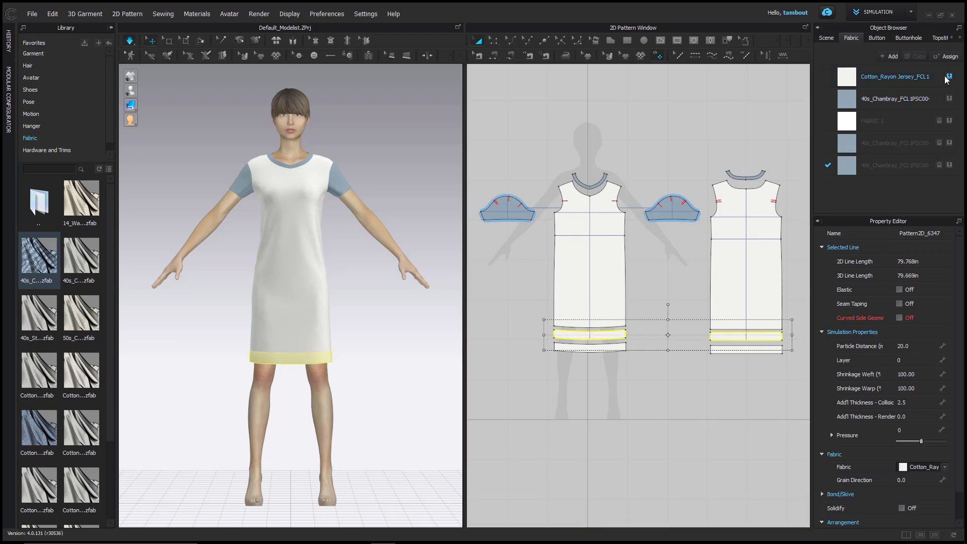
Highlight the pattern pieces that use Cotton_Rayon Jersey and those that use the first 40s_Chambray fabric.
{"action": "left_click", "coordinate": [877, 77]}
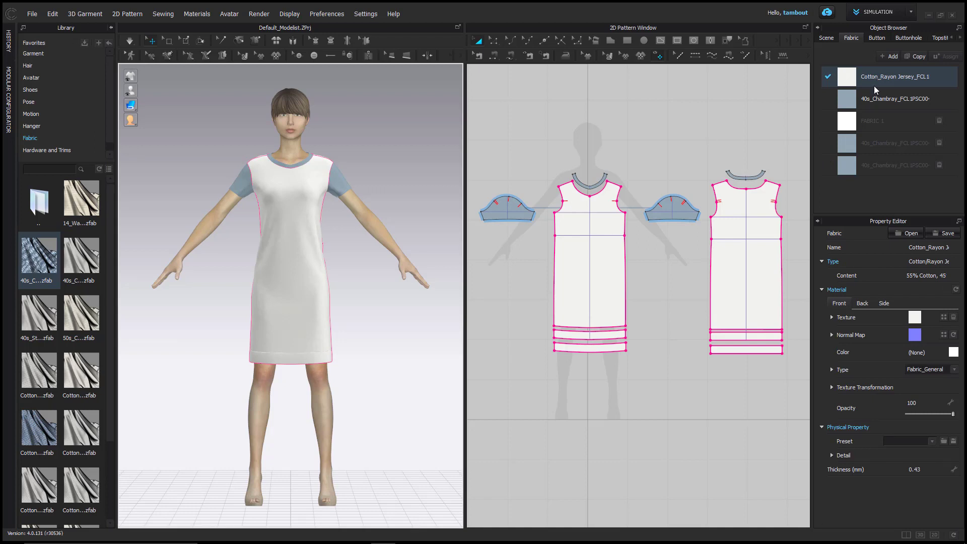
{"action": "left_click", "coordinate": [873, 100]}
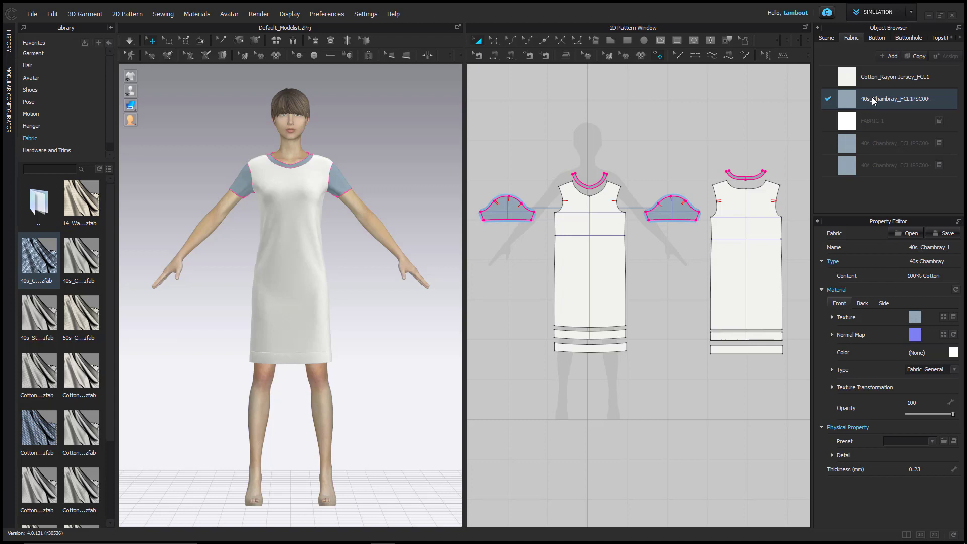
Delete the unused FABRIC 1 and the two unused 40s_Chambray entries from the project's fabrics.
{"action": "left_click", "coordinate": [938, 121]}
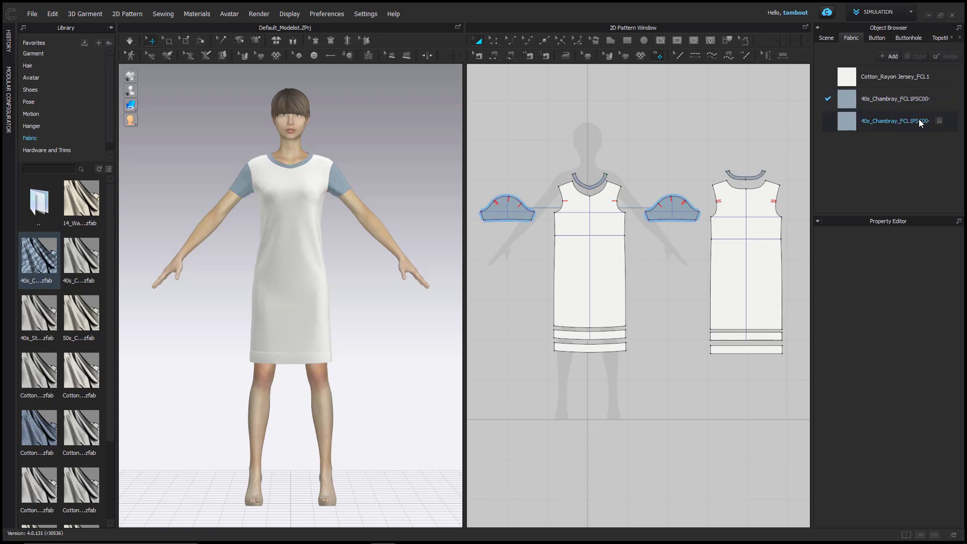
{"action": "right_click", "coordinate": [930, 123]}
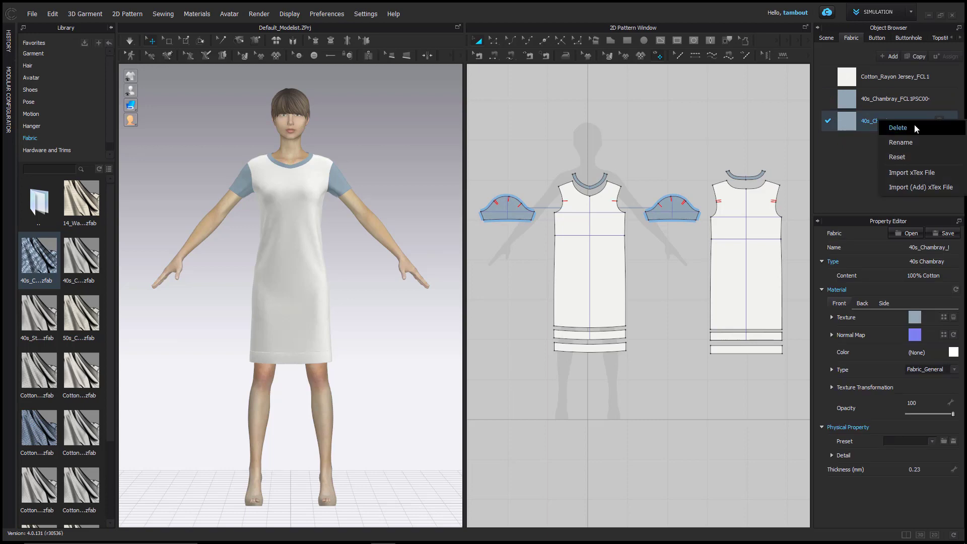
{"action": "left_click", "coordinate": [914, 125]}
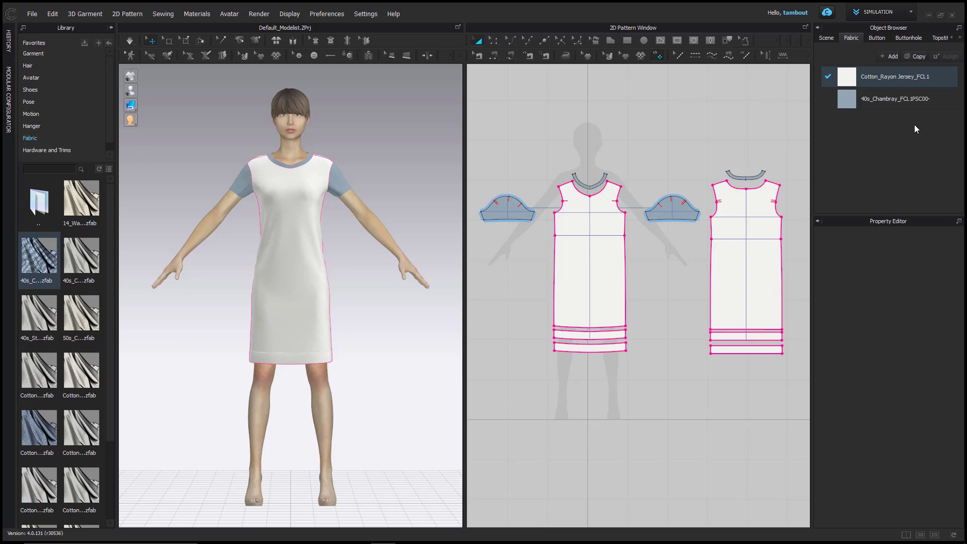
{"action": "right_click", "coordinate": [901, 82]}
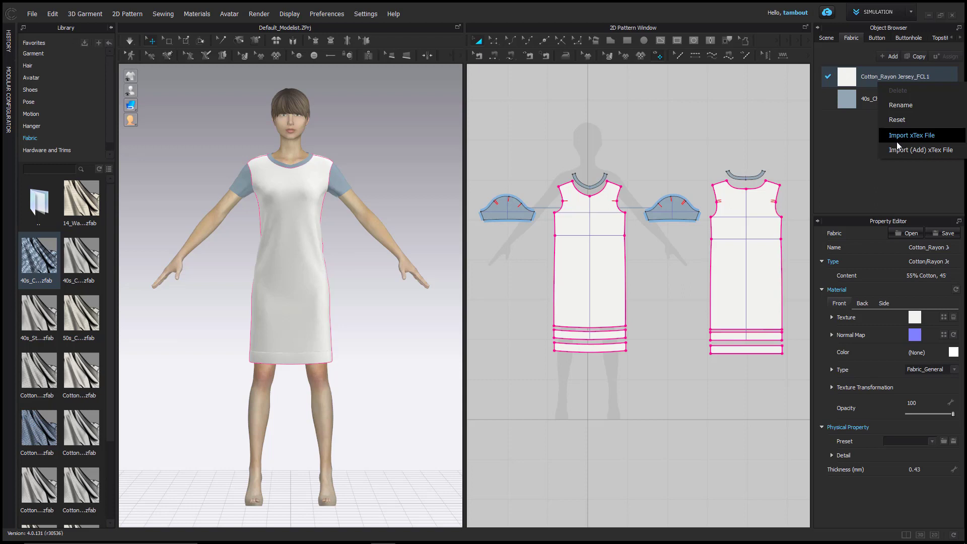
{"action": "left_click", "coordinate": [887, 172]}
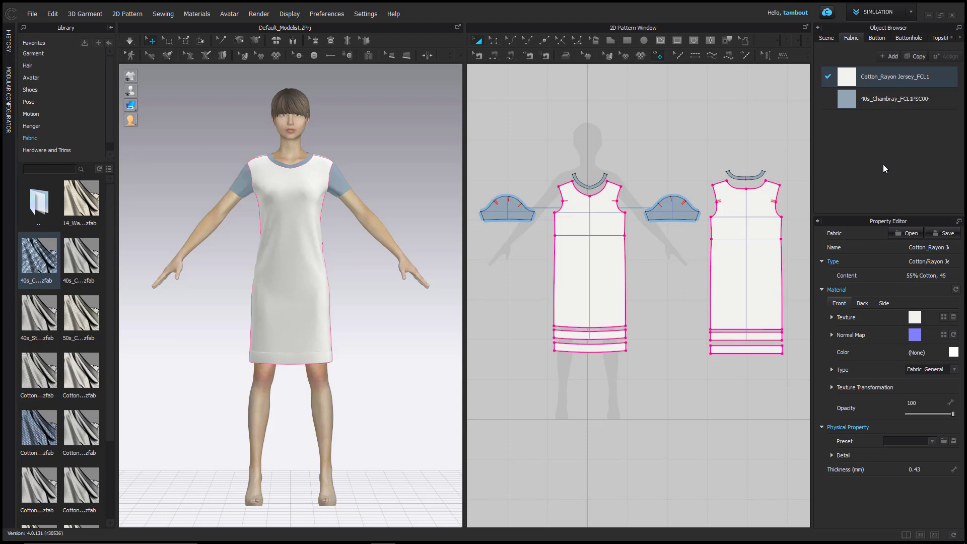
Examine the Cotton_Rayon Jersey fabric's name, content and front, back and side material settings, and the project's other item categories.
{"action": "double_click", "coordinate": [867, 77]}
{"action": "key", "text": "Return"}
{"action": "left_click", "coordinate": [960, 38]}
{"action": "left_click", "coordinate": [959, 37]}
{"action": "left_click", "coordinate": [952, 38]}
{"action": "left_click", "coordinate": [952, 38]}
{"action": "double_click", "coordinate": [930, 247]}
{"action": "double_click", "coordinate": [912, 276]}
{"action": "left_click_drag", "start_coordinate": [918, 275], "coordinate": [891, 273]}
{"action": "left_click", "coordinate": [832, 281]}
{"action": "left_click", "coordinate": [882, 305]}
Check the image files stored for Cotton_Rayon Jersey's front texture without loading another one.
{"action": "left_click", "coordinate": [944, 318]}
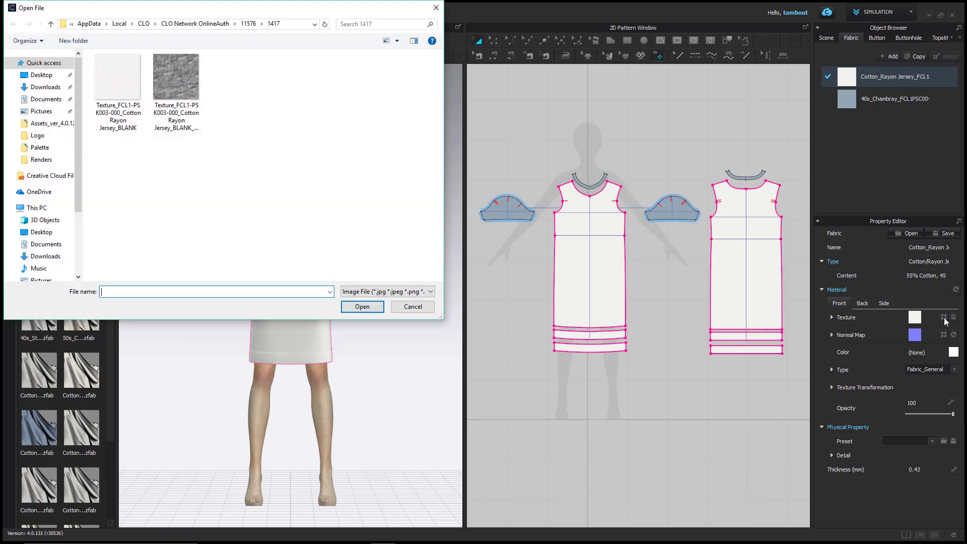
{"action": "left_click_drag", "start_coordinate": [416, 32], "coordinate": [707, 101]}
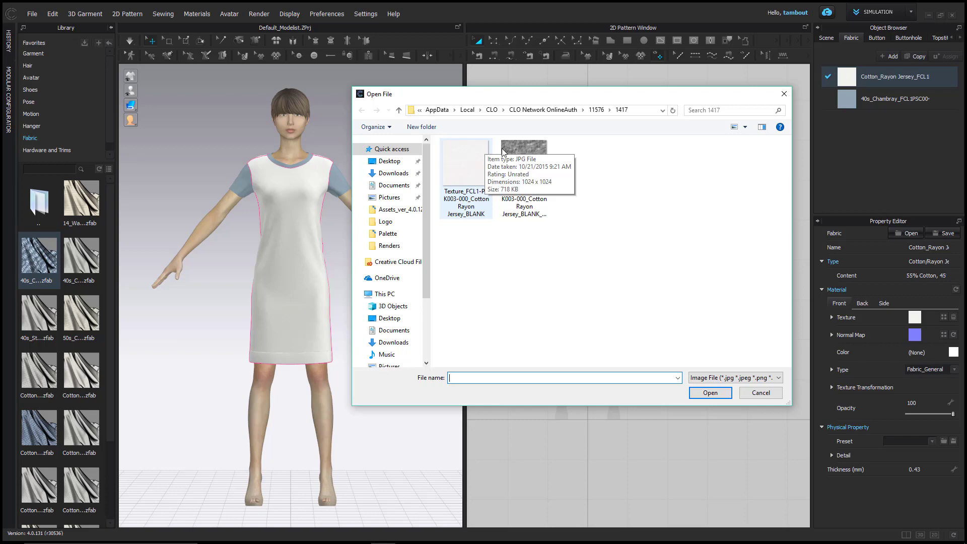
{"action": "left_click", "coordinate": [760, 393]}
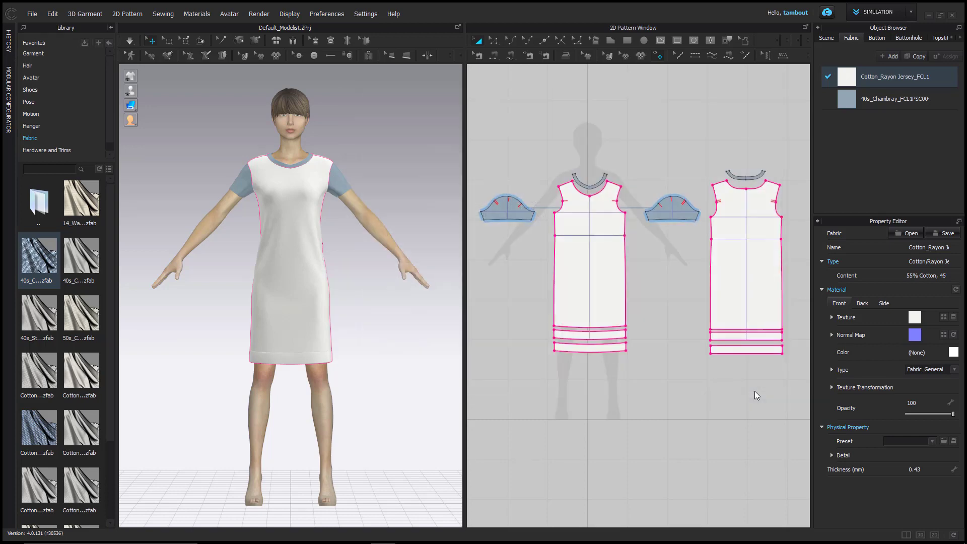
Turn on desaturation for Cotton_Rayon Jersey's front texture and inspect the dress up close from an angle.
{"action": "left_click", "coordinate": [831, 316]}
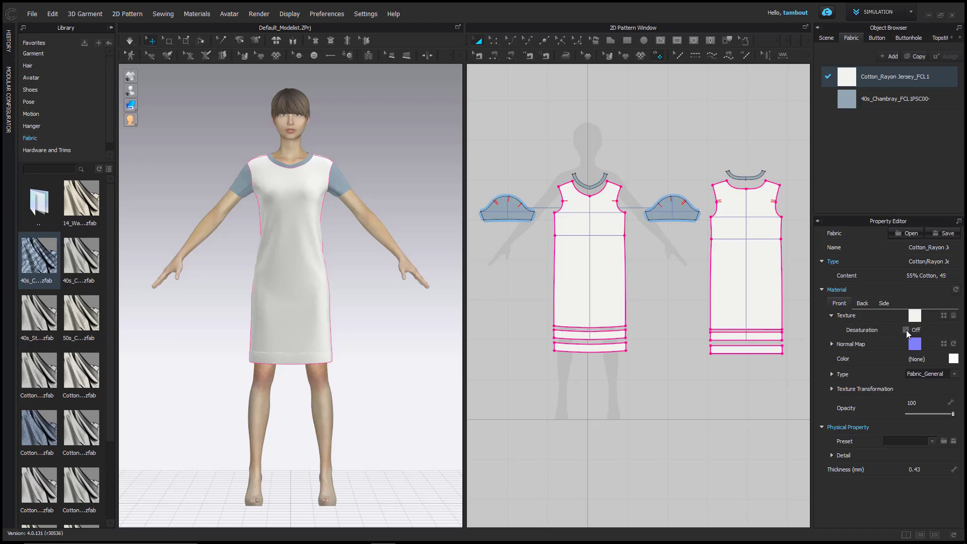
{"action": "left_click", "coordinate": [907, 330]}
{"action": "scroll", "coordinate": [297, 221], "scroll_direction": "up", "scroll_amount": 3}
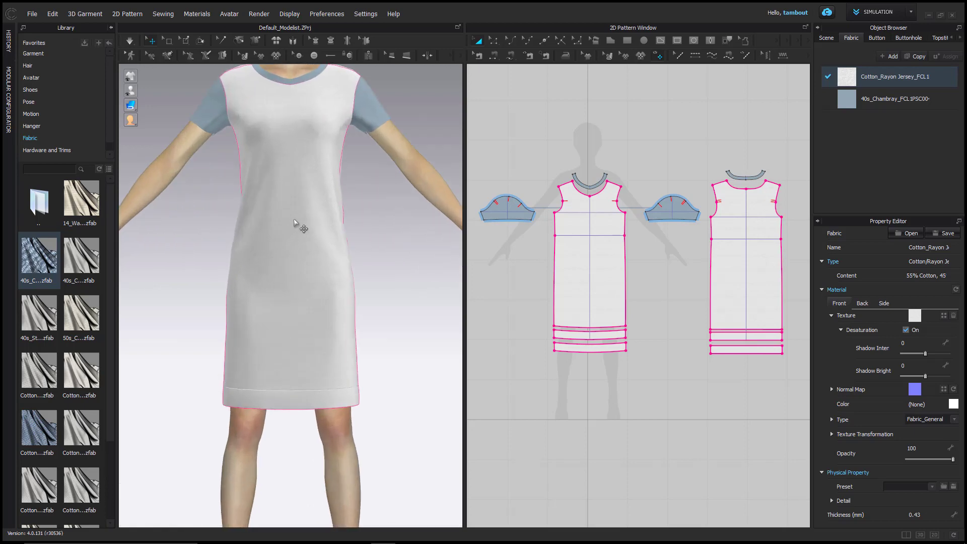
{"action": "scroll", "coordinate": [297, 222], "scroll_direction": "up", "scroll_amount": 5}
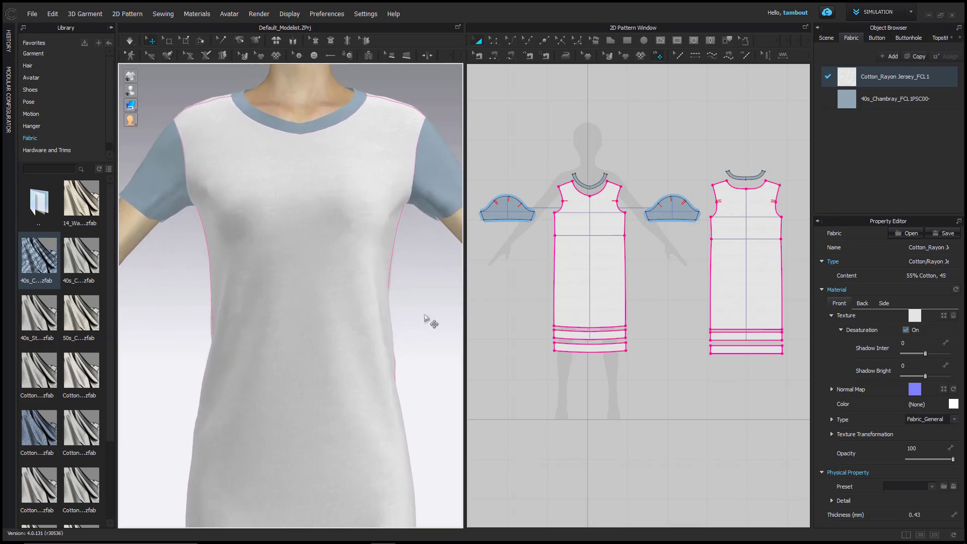
{"action": "right_click_drag", "start_coordinate": [425, 318], "coordinate": [368, 317]}
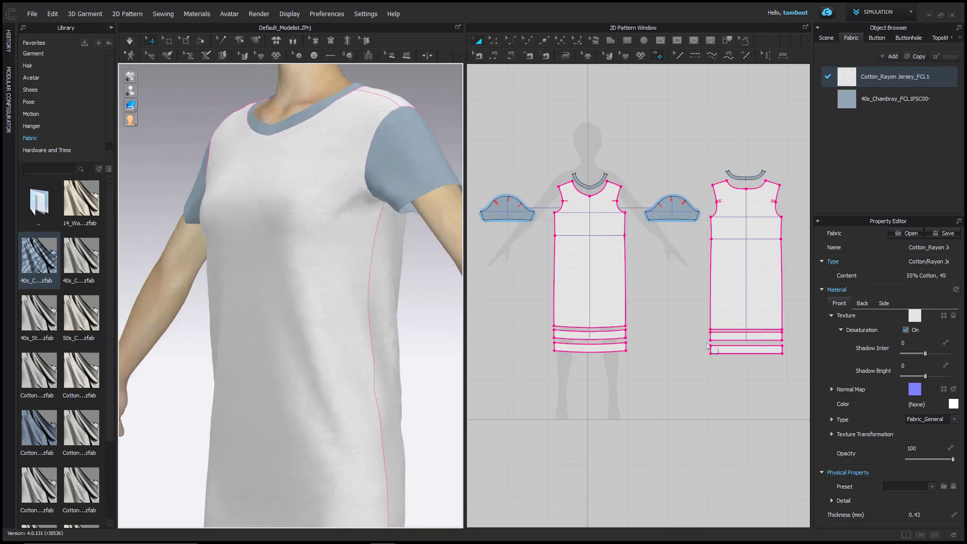
Try a shadow intensity of 10 with a lower shadow brightness on the desaturated texture, and reset both to 0.
{"action": "left_click", "coordinate": [926, 354]}
{"action": "left_click", "coordinate": [930, 355]}
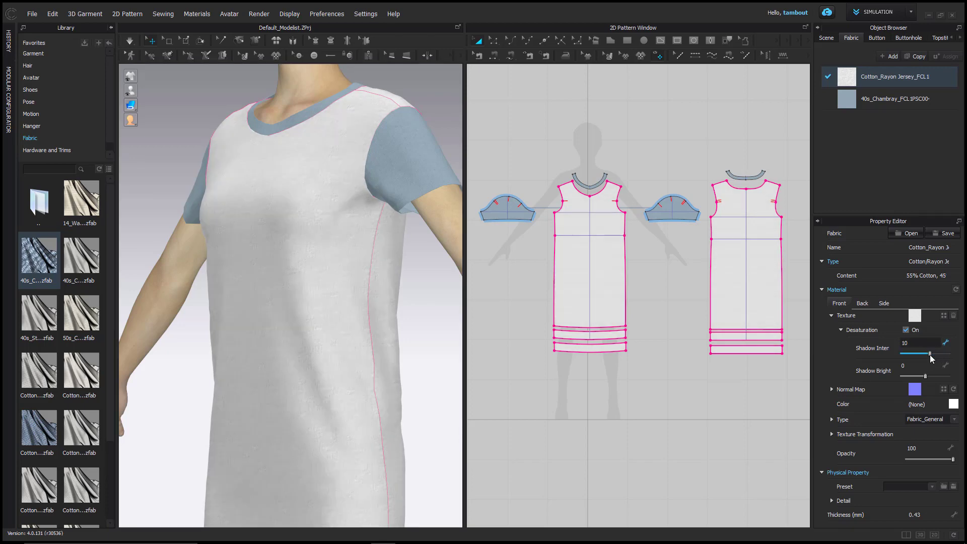
{"action": "mouse_move", "coordinate": [925, 377]}
{"action": "left_mouse_down"}
{"action": "mouse_move", "coordinate": [905, 376]}
{"action": "mouse_move", "coordinate": [941, 379]}
{"action": "mouse_move", "coordinate": [922, 378]}
{"action": "left_mouse_up"}
{"action": "left_click", "coordinate": [923, 366]}
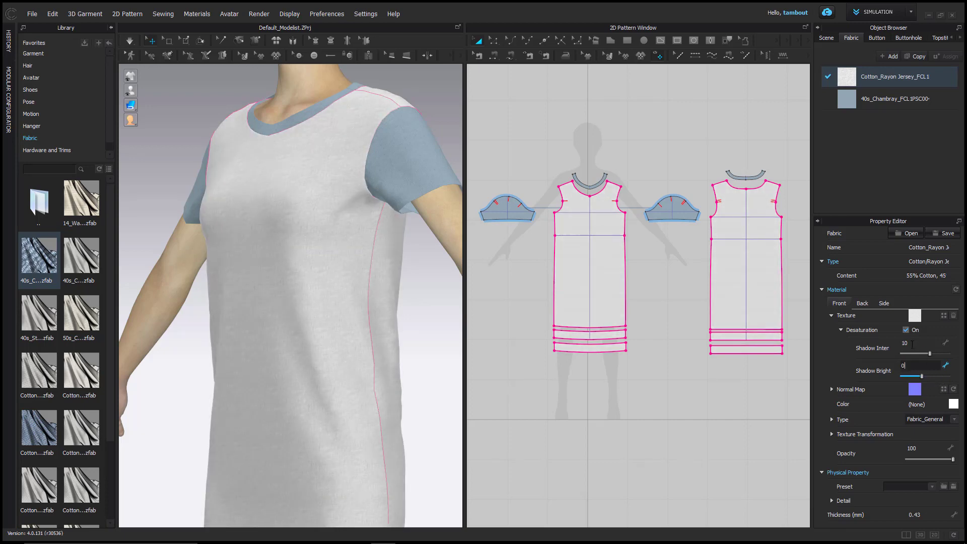
{"action": "left_click", "coordinate": [912, 345]}
{"action": "type", "text": "0"}
{"action": "key", "text": "Return"}
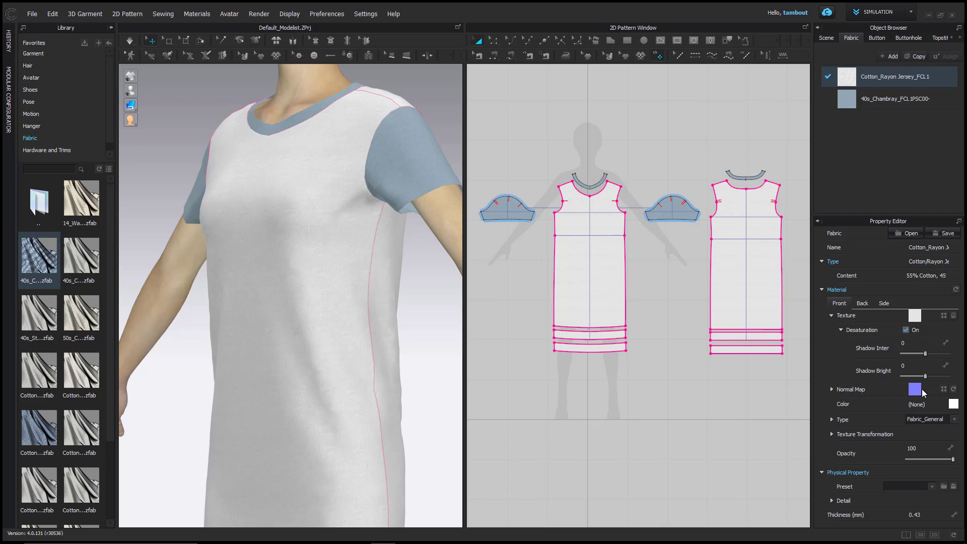
Add the Linen fabric from the library to the project's fabrics.
{"action": "left_click", "coordinate": [832, 389]}
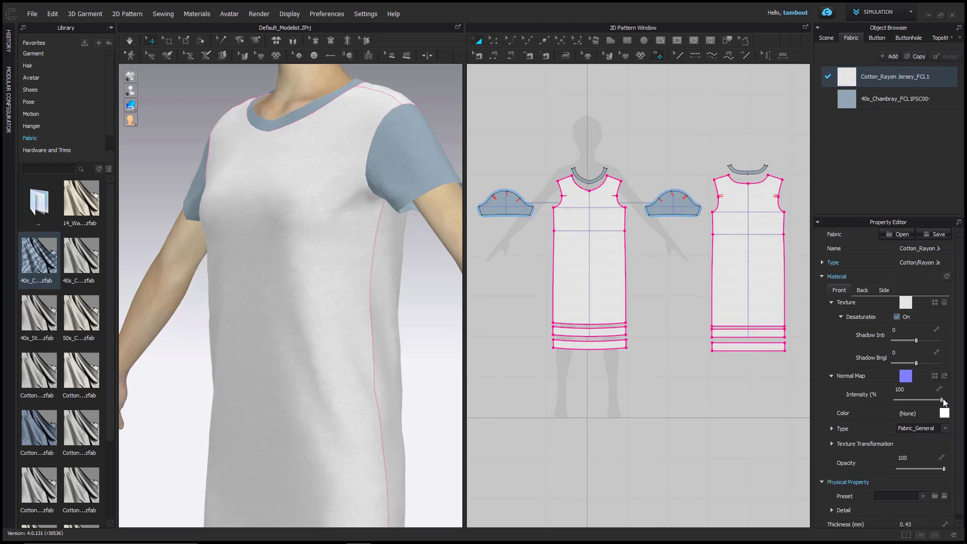
{"action": "double_click", "coordinate": [50, 214]}
{"action": "double_click", "coordinate": [40, 375]}
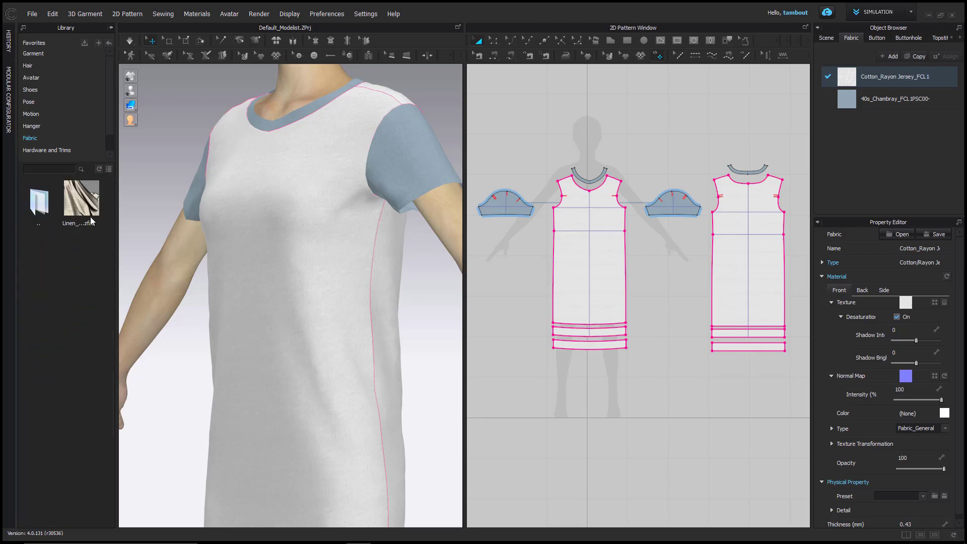
{"action": "left_click_drag", "start_coordinate": [183, 256], "coordinate": [859, 153]}
Copy the folder path of the Linen fabric's FCL1-PSH001-00_NORMAL image, keeping its normal map unchanged.
{"action": "left_click", "coordinate": [944, 331]}
{"action": "left_click", "coordinate": [607, 151]}
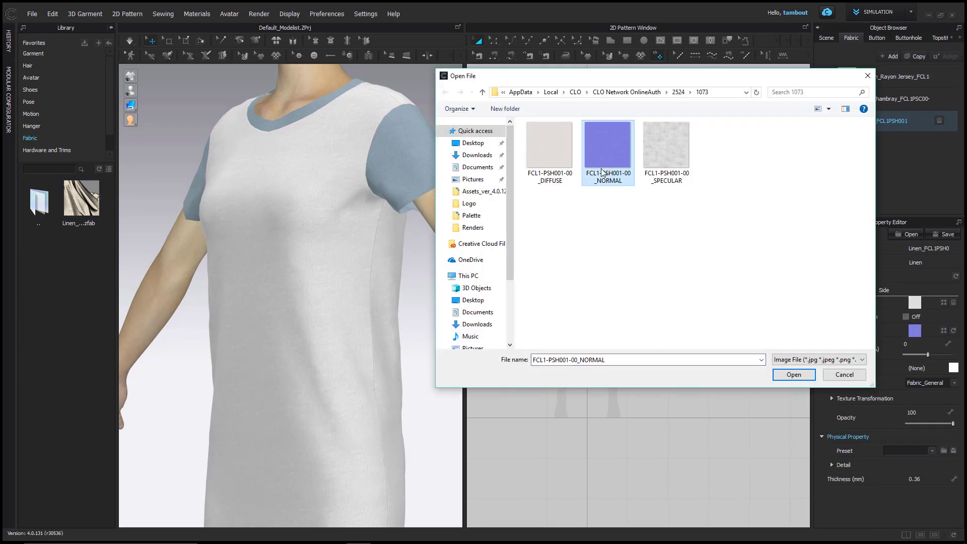
{"action": "left_click", "coordinate": [721, 96]}
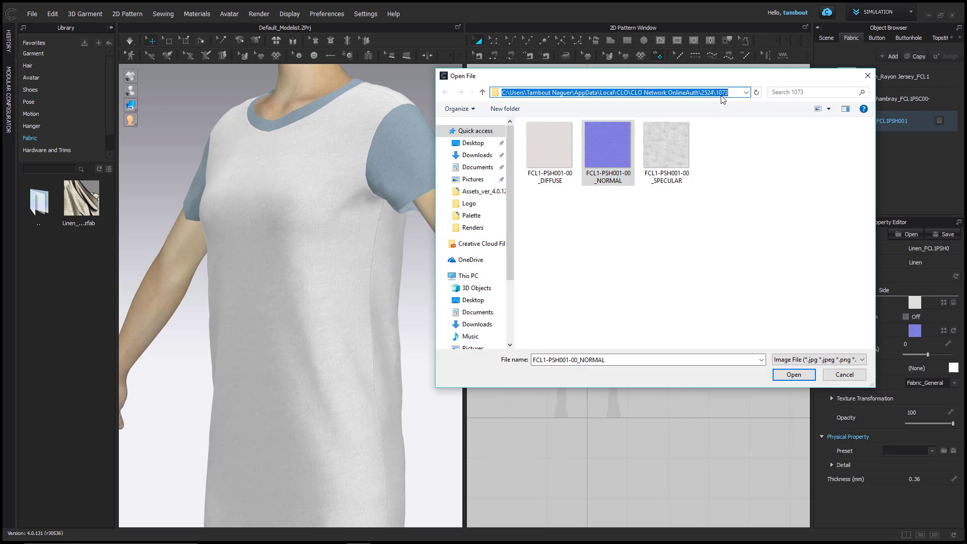
{"action": "right_click", "coordinate": [722, 98]}
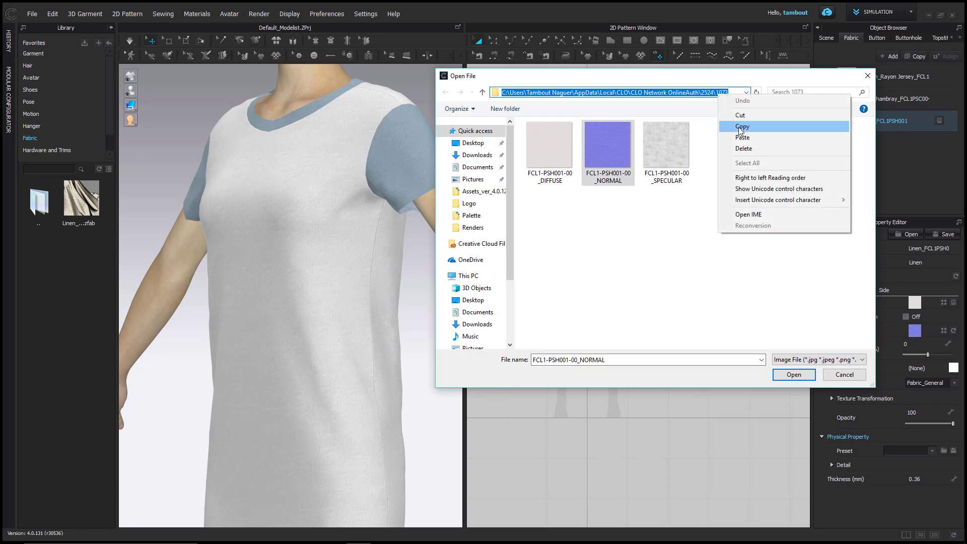
{"action": "left_click", "coordinate": [738, 127]}
{"action": "left_click", "coordinate": [845, 375]}
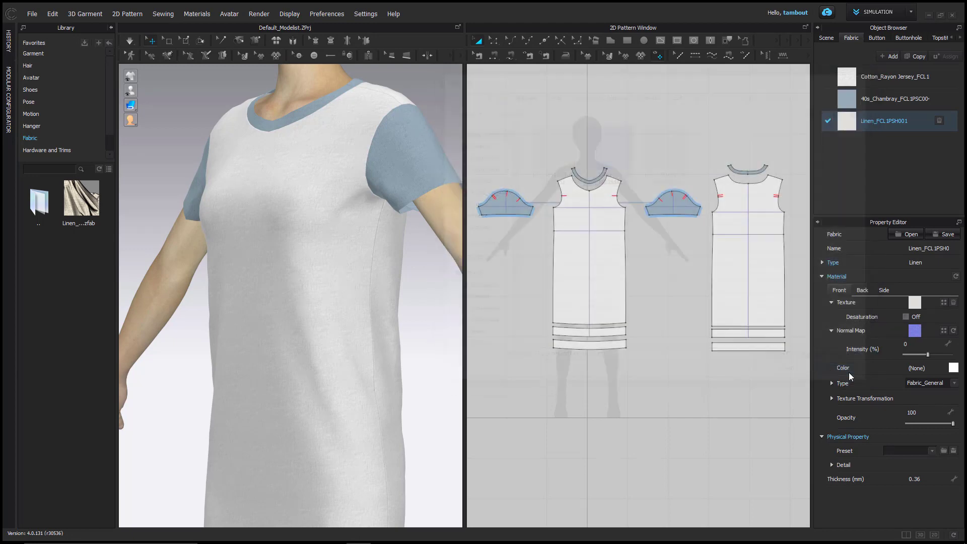
Try to use FCL1-PSH001-00_NORMAL from the copied folder path as Cotton_Rayon Jersey's normal map.
{"action": "left_click", "coordinate": [877, 76]}
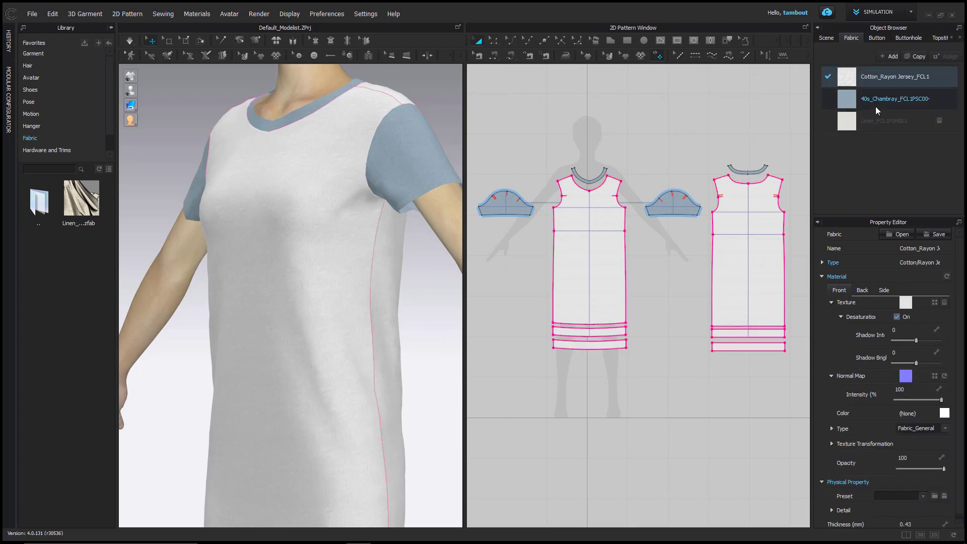
{"action": "left_click", "coordinate": [935, 378]}
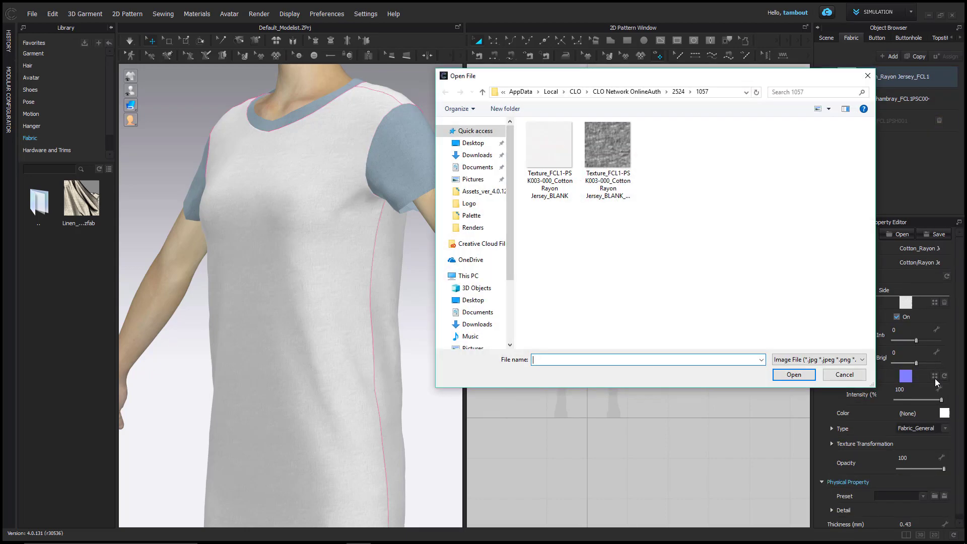
{"action": "left_click", "coordinate": [724, 95]}
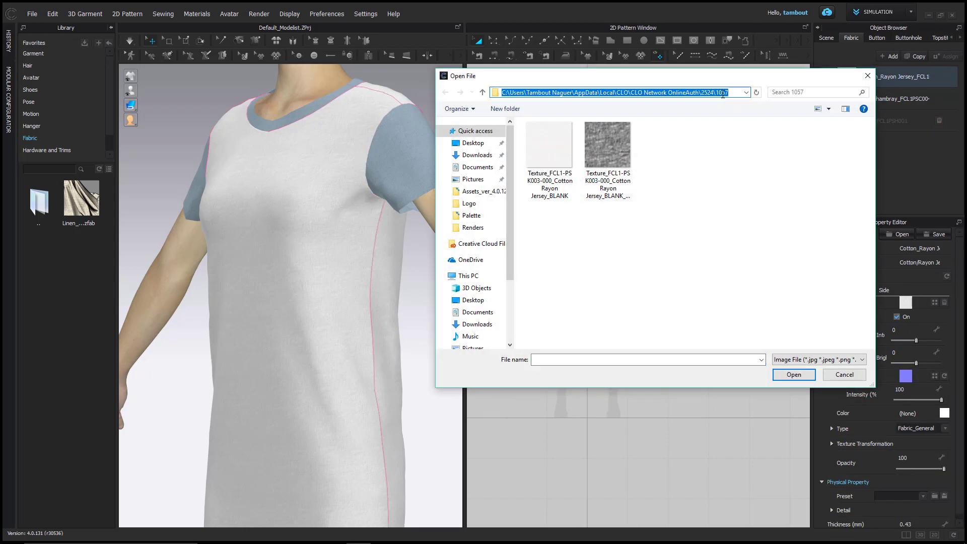
{"action": "right_click", "coordinate": [724, 94]}
{"action": "left_click", "coordinate": [747, 137]}
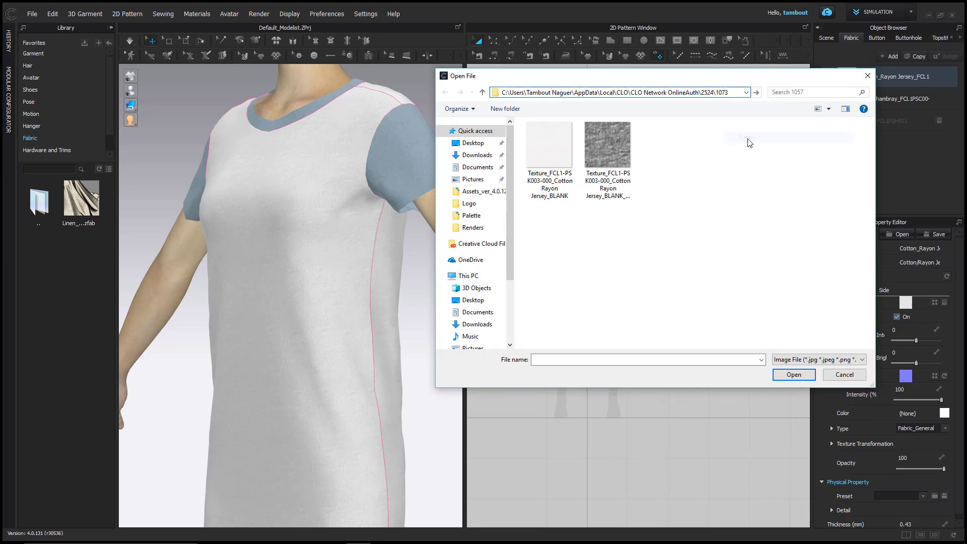
{"action": "key", "text": "Return"}
{"action": "left_click", "coordinate": [617, 159]}
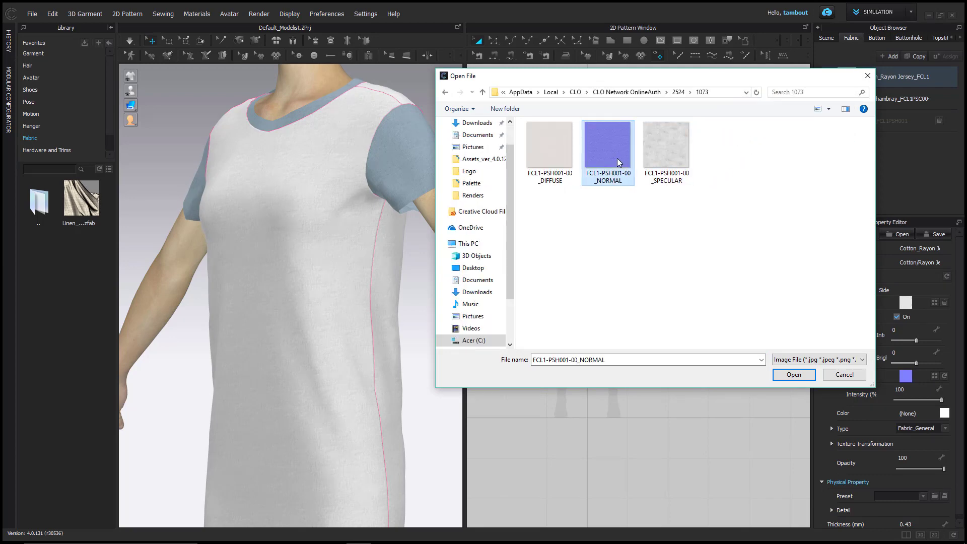
{"action": "left_click", "coordinate": [856, 373]}
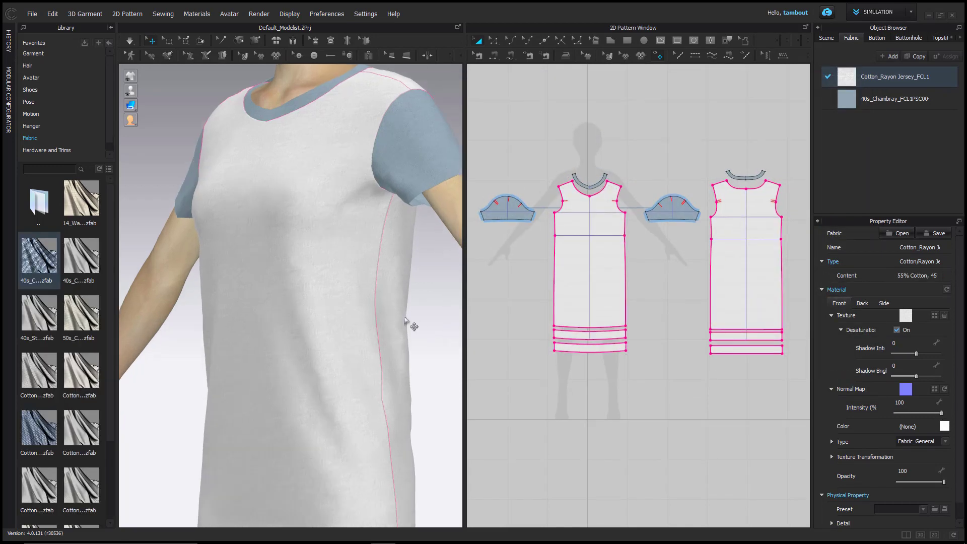
Preview Cotton_Rayon Jersey up close with a reduced normal map intensity, and return the intensity to 100.
{"action": "scroll", "coordinate": [405, 319], "scroll_direction": "up", "scroll_amount": 10}
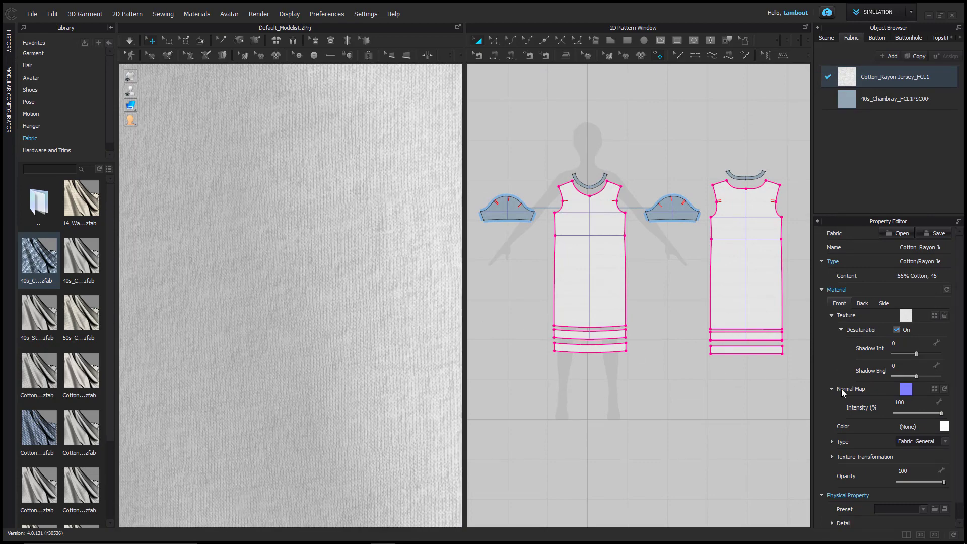
{"action": "left_click_drag", "start_coordinate": [941, 413], "coordinate": [867, 410]}
{"action": "left_click_drag", "start_coordinate": [939, 417], "coordinate": [957, 421]}
{"action": "scroll", "coordinate": [342, 300], "scroll_direction": "down", "scroll_amount": 10}
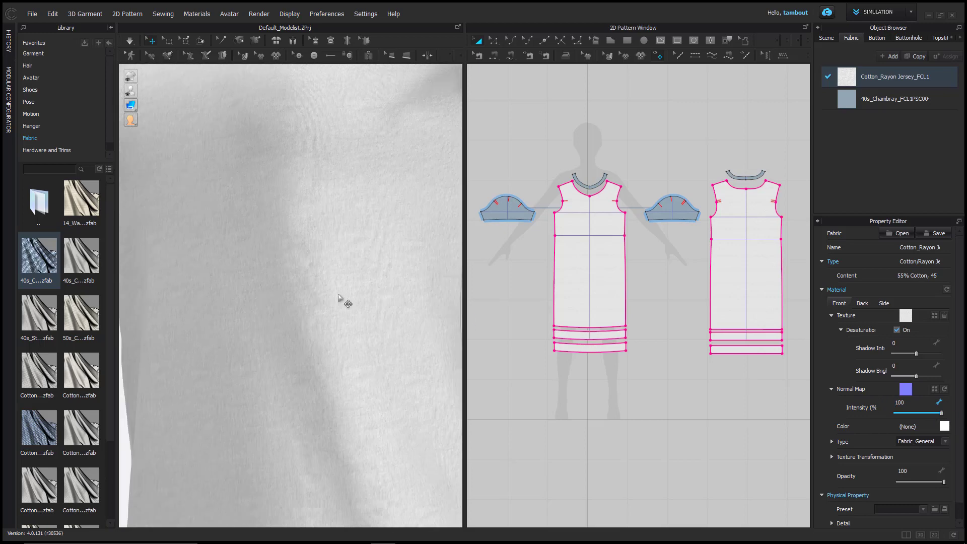
{"action": "scroll", "coordinate": [342, 300], "scroll_direction": "down", "scroll_amount": 2}
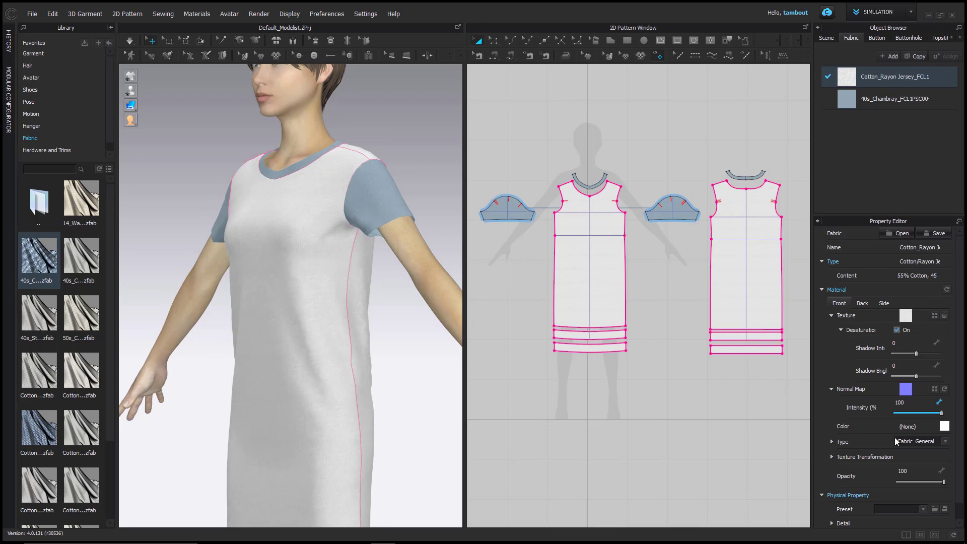
Sample on-screen colors for Cotton_Rayon Jersey with the eyedropper, first an orange tone and finally the gray ADADB3 from the 3D background.
{"action": "left_click", "coordinate": [944, 427]}
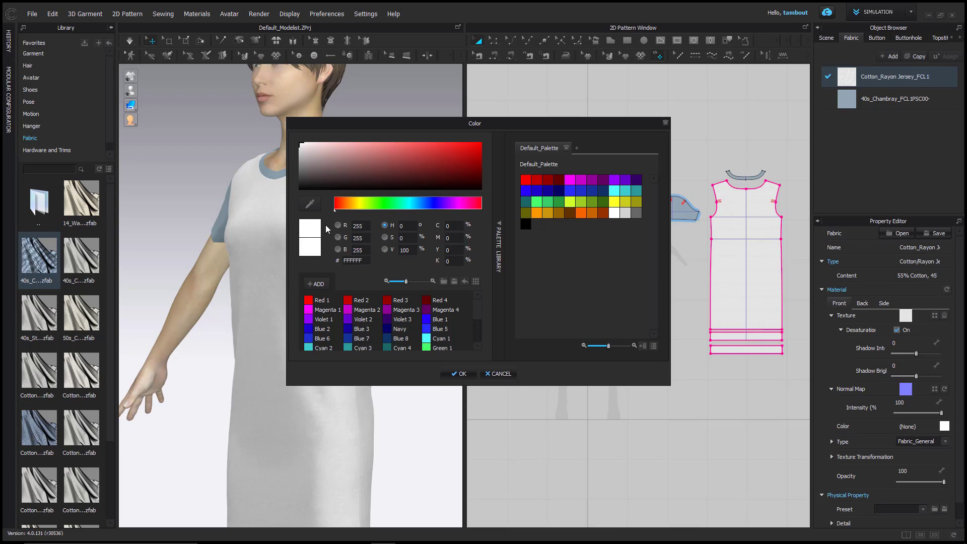
{"action": "left_click", "coordinate": [309, 206]}
{"action": "left_click", "coordinate": [133, 103]}
{"action": "left_click", "coordinate": [132, 116]}
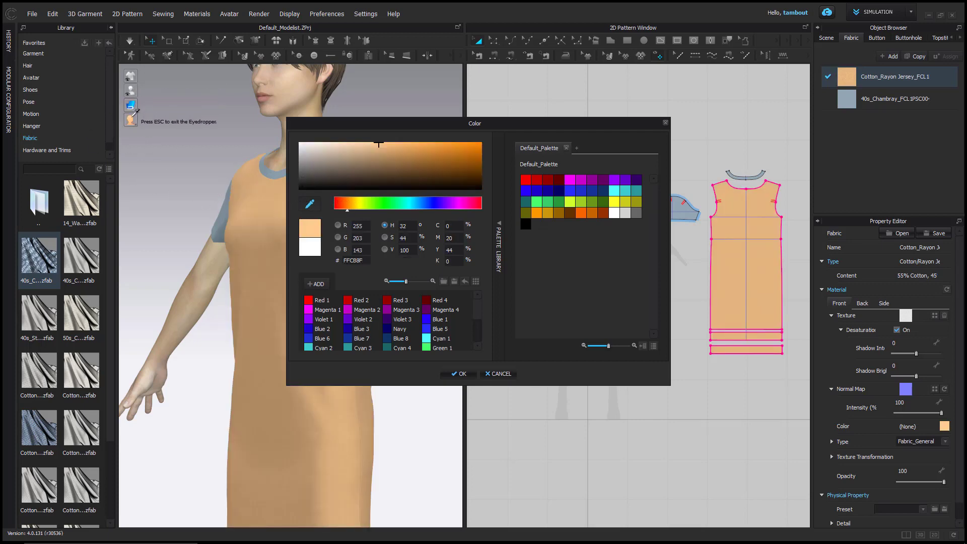
{"action": "left_click", "coordinate": [162, 173]}
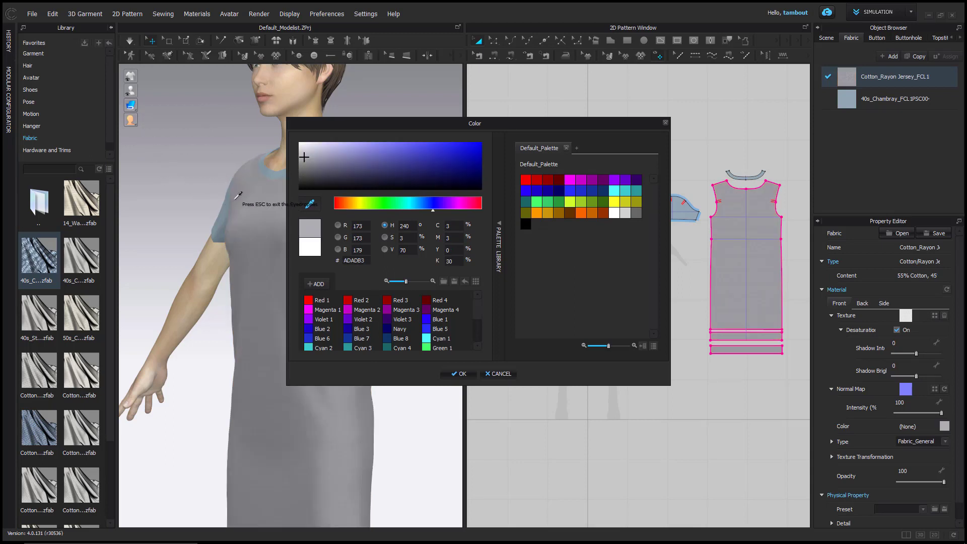
{"action": "key", "text": "Escape"}
Delete the (None) color from the current swatch list and slightly enlarge the swatches.
{"action": "scroll", "coordinate": [455, 332], "scroll_direction": "down", "scroll_amount": 5}
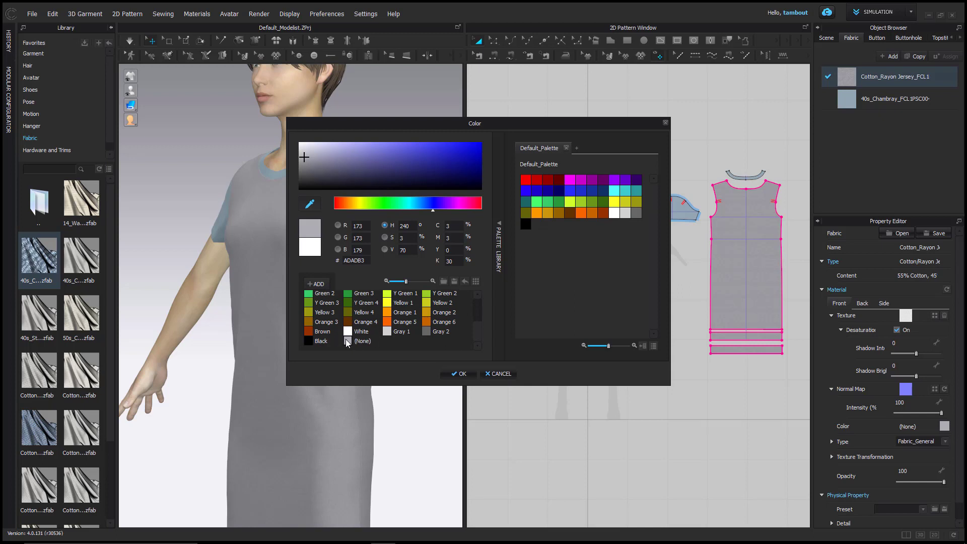
{"action": "right_click", "coordinate": [346, 344]}
{"action": "left_click", "coordinate": [362, 343]}
{"action": "key", "text": "Escape"}
{"action": "mouse_move", "coordinate": [407, 282]}
{"action": "left_mouse_down"}
{"action": "mouse_move", "coordinate": [416, 284]}
{"action": "mouse_move", "coordinate": [407, 283]}
{"action": "left_mouse_up"}
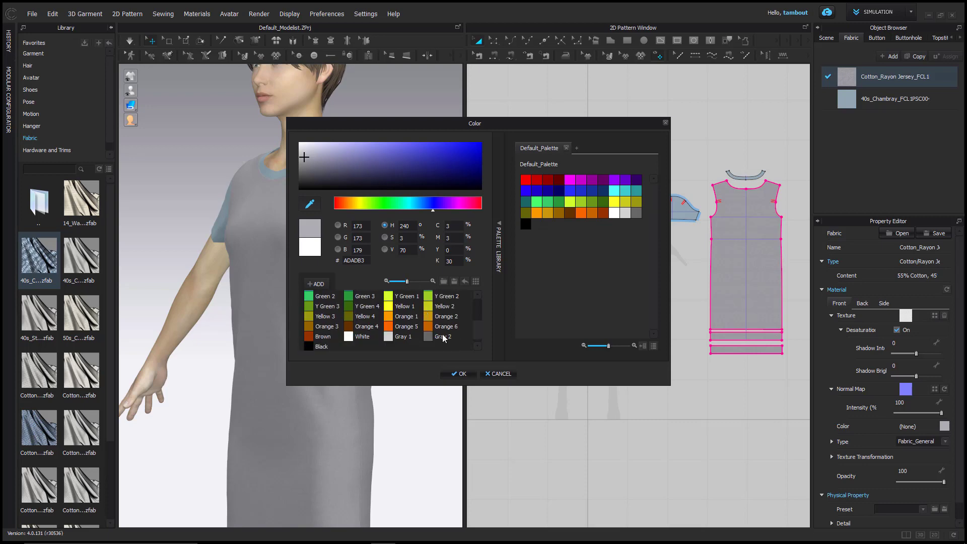
Reorder the last swatches to White, Gray 2, Gray 1, Orange 5 and Black, leaving Gray 1 as Cotton_Rayon Jersey's color.
{"action": "double_click", "coordinate": [443, 337]}
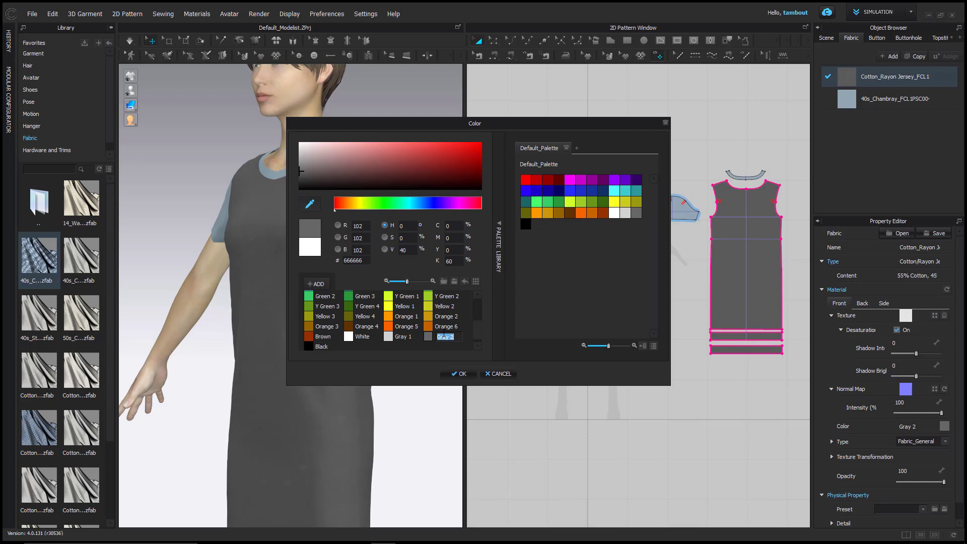
{"action": "left_click", "coordinate": [427, 338]}
{"action": "left_click", "coordinate": [390, 329]}
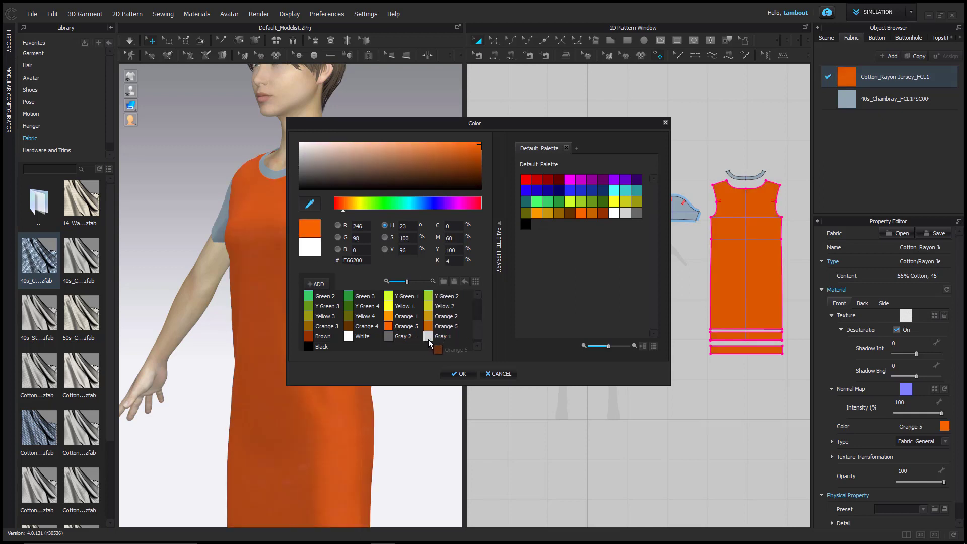
{"action": "left_click_drag", "start_coordinate": [428, 340], "coordinate": [392, 342]}
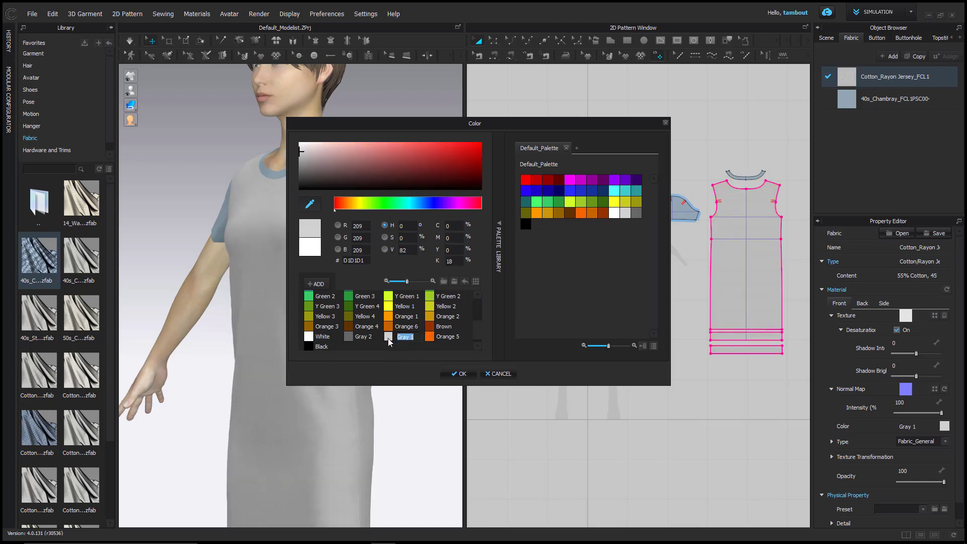
Show the current swatches as a grid without names and the Default_Palette library as a named list.
{"action": "left_click", "coordinate": [476, 282]}
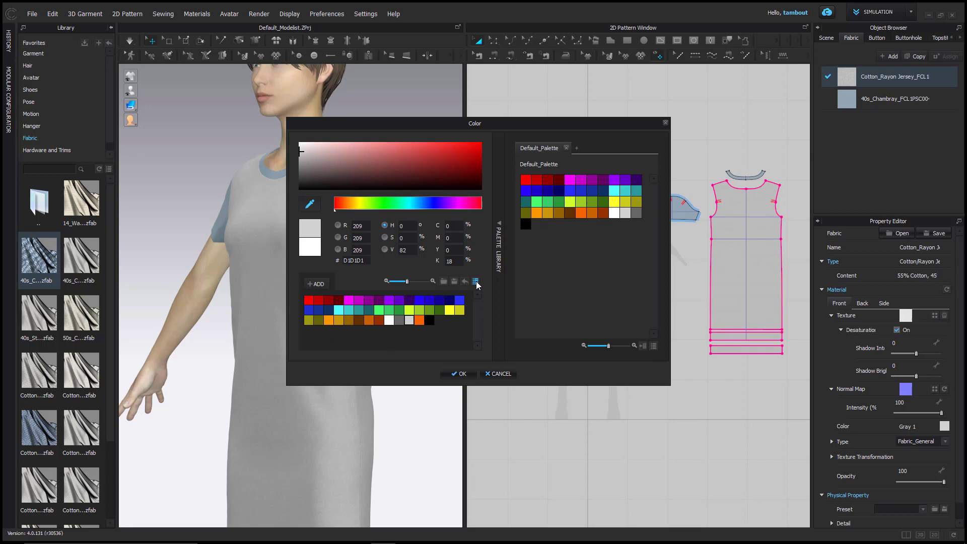
{"action": "left_click", "coordinate": [657, 348]}
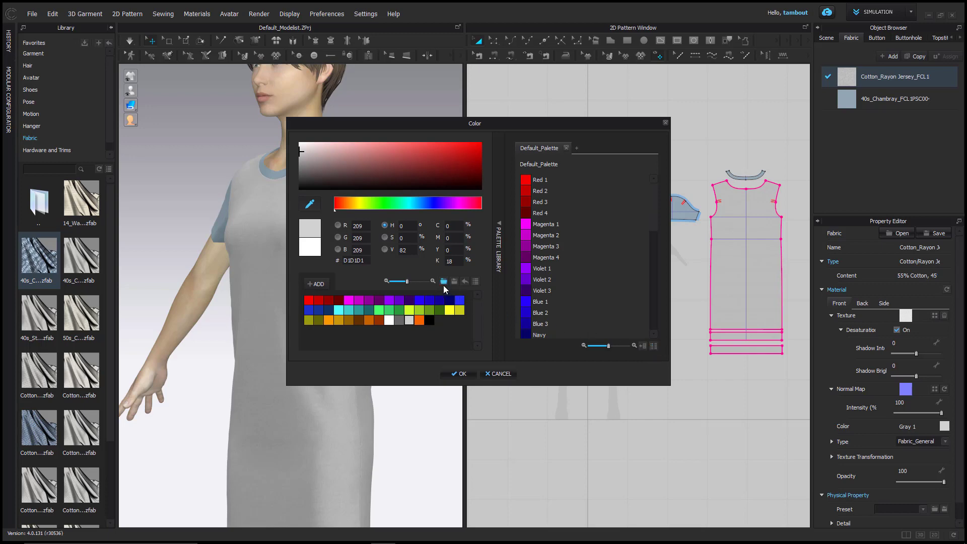
Load the Spring Color Palette into the palette library beside Default_Palette and apply its Rose Quartz to Cotton_Rayon Jersey.
{"action": "left_click", "coordinate": [578, 148]}
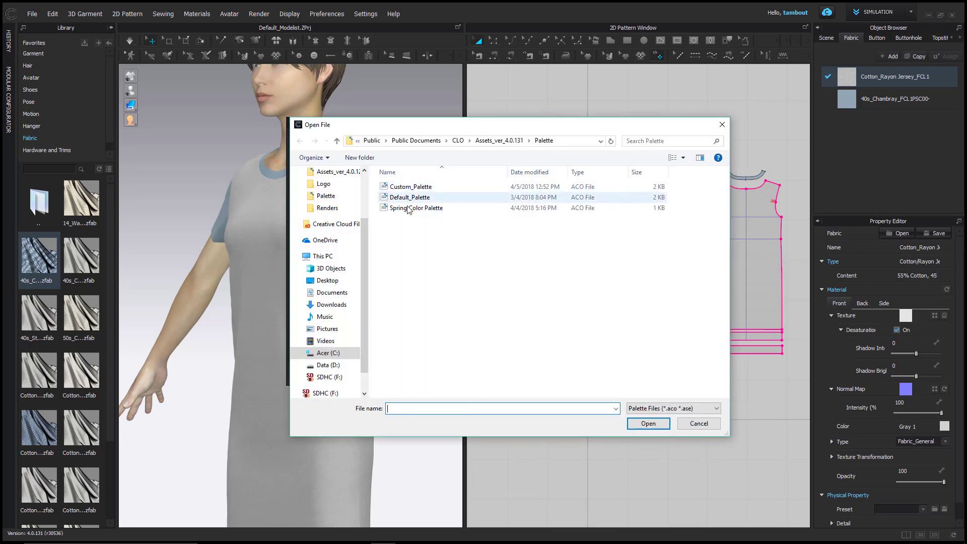
{"action": "left_click", "coordinate": [408, 208]}
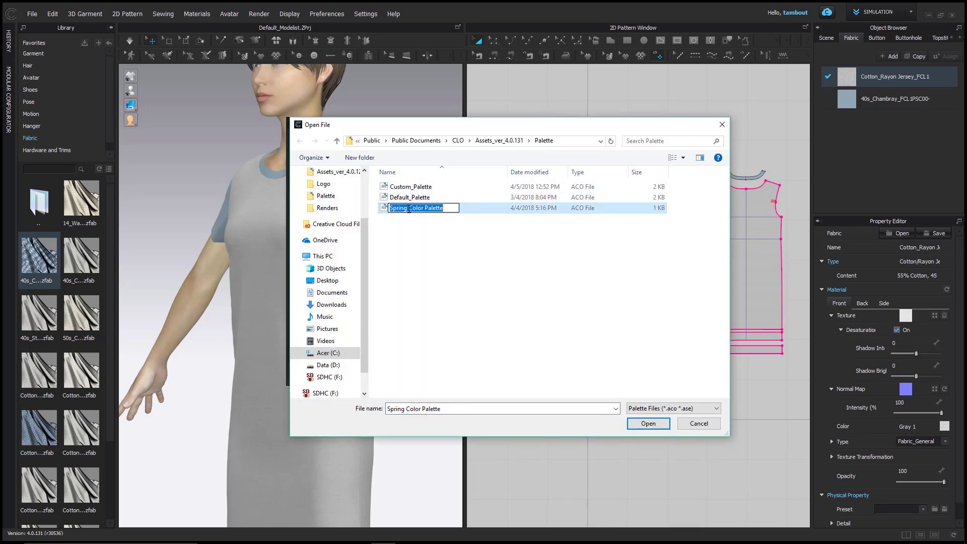
{"action": "left_click", "coordinate": [648, 424]}
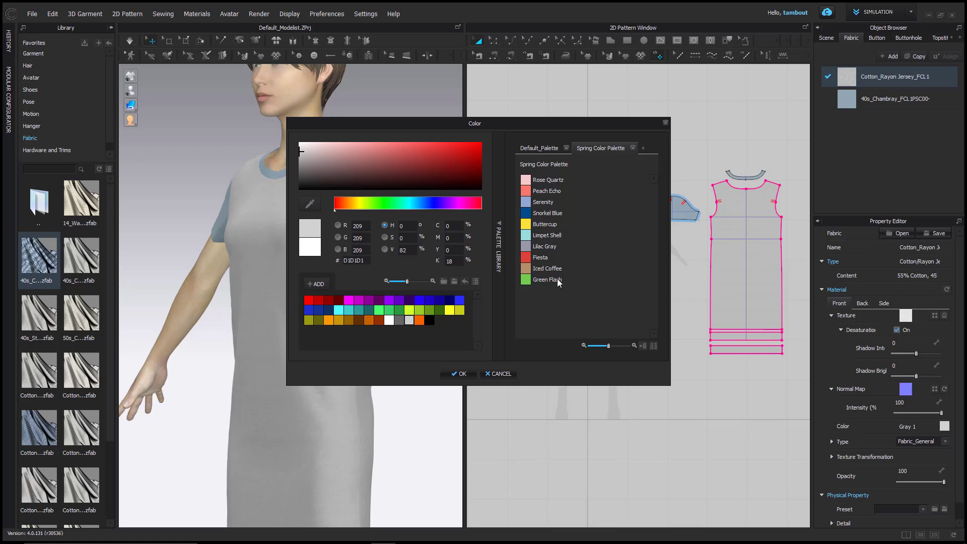
{"action": "left_click", "coordinate": [549, 181]}
{"action": "left_click", "coordinate": [454, 281]}
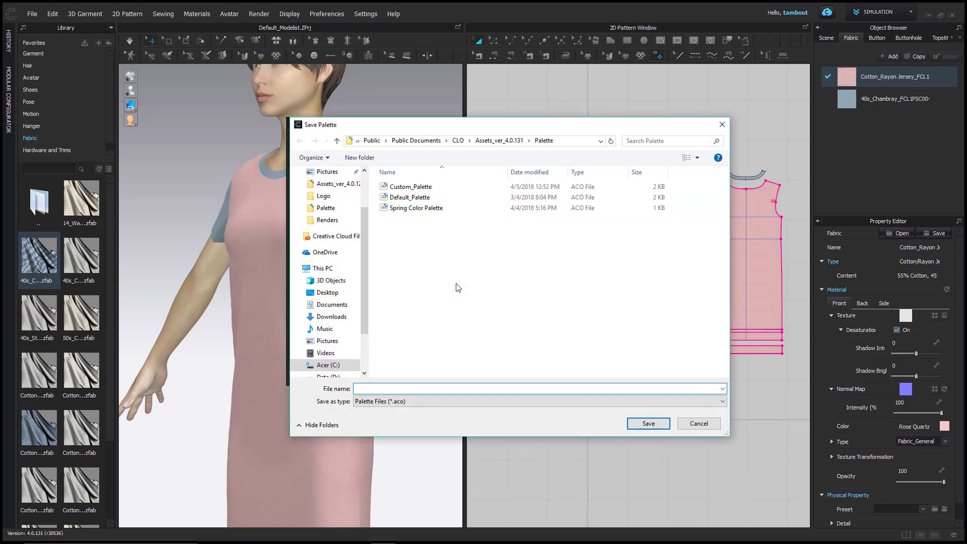
{"action": "left_click", "coordinate": [709, 427]}
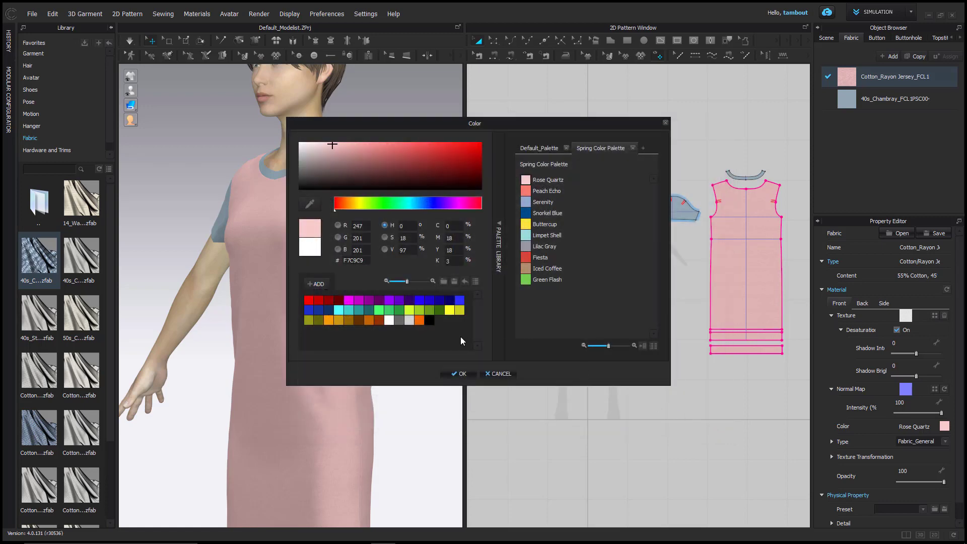
Try White, Gray 1 and the off-white FFFDFD as Cotton_Rayon Jersey's color.
{"action": "left_click", "coordinate": [391, 322]}
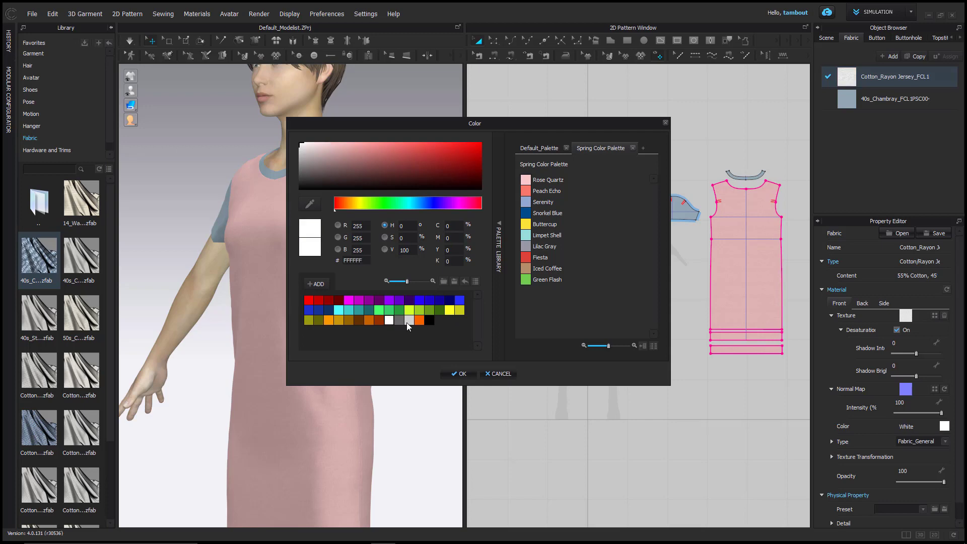
{"action": "left_click", "coordinate": [406, 323]}
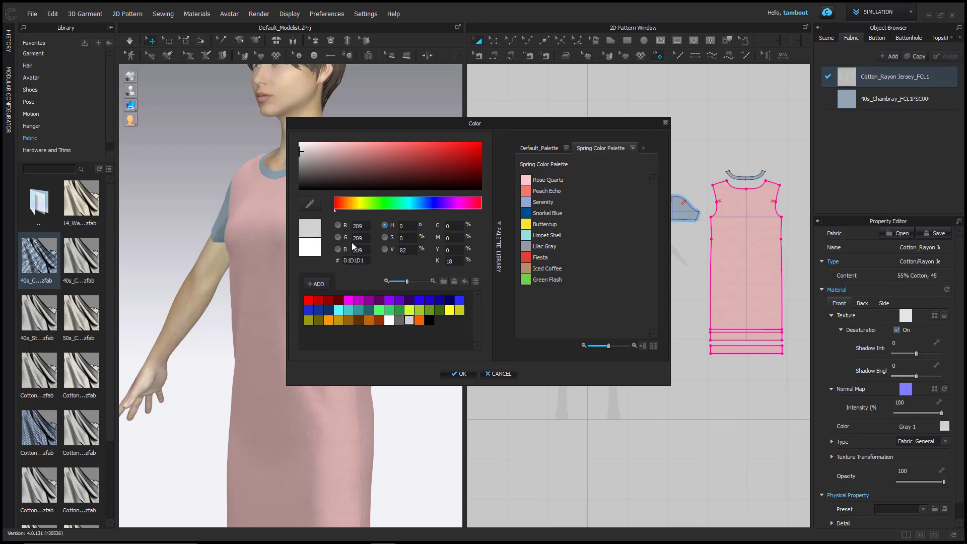
{"action": "left_click_drag", "start_coordinate": [308, 156], "coordinate": [302, 144]}
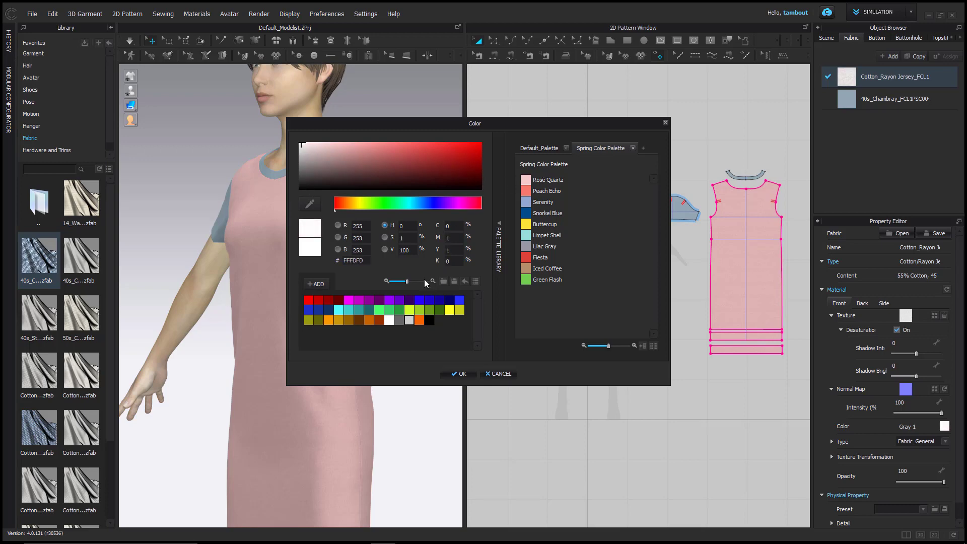
Apply Gray 1 from the Default_Palette library to Cotton_Rayon Jersey and accept the color.
{"action": "left_click", "coordinate": [533, 148]}
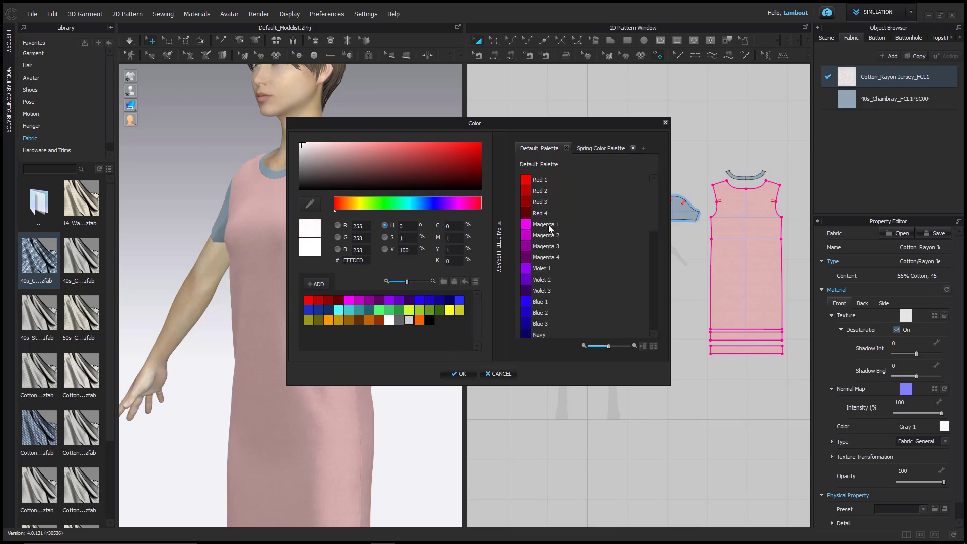
{"action": "scroll", "coordinate": [554, 244], "scroll_direction": "down", "scroll_amount": 5}
{"action": "left_click_drag", "start_coordinate": [656, 257], "coordinate": [657, 331]}
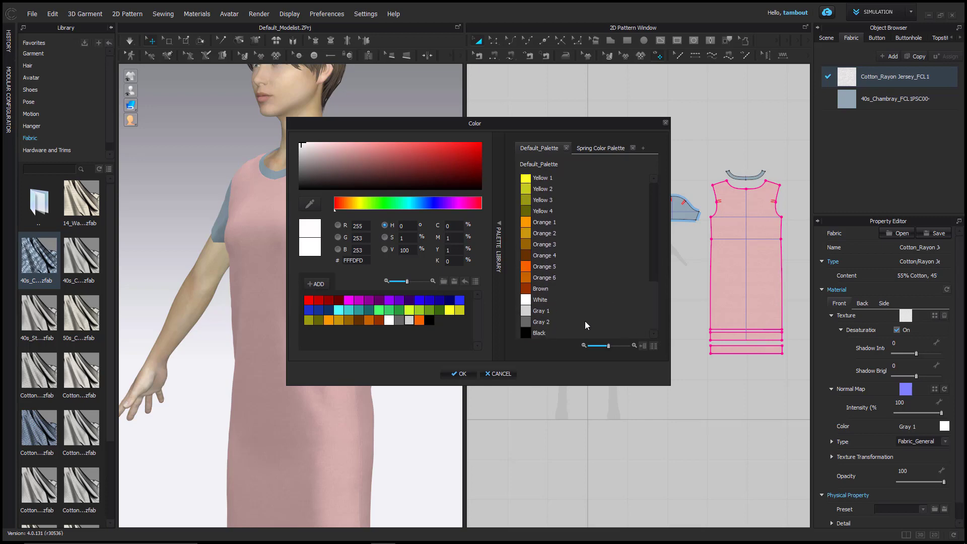
{"action": "left_click", "coordinate": [540, 311]}
{"action": "left_click", "coordinate": [462, 374]}
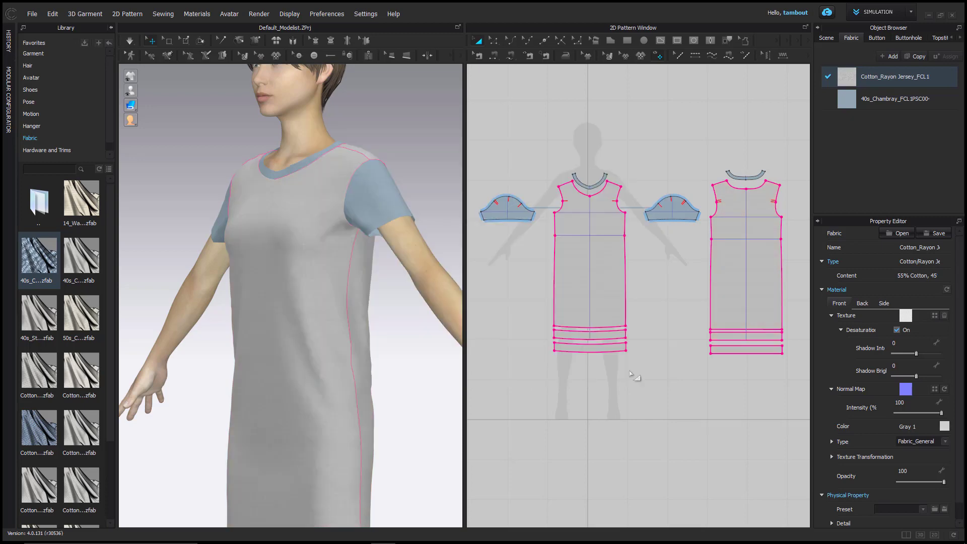
Try other material types such as Leather on Cotton_Rayon Jersey and return it to Fabric_General.
{"action": "left_click", "coordinate": [945, 442]}
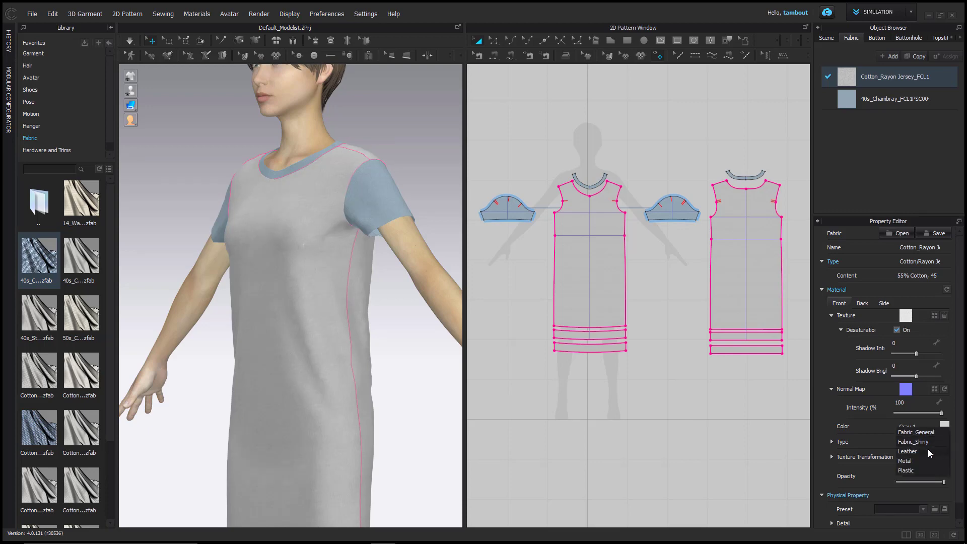
{"action": "left_click", "coordinate": [930, 452]}
{"action": "left_click", "coordinate": [938, 441]}
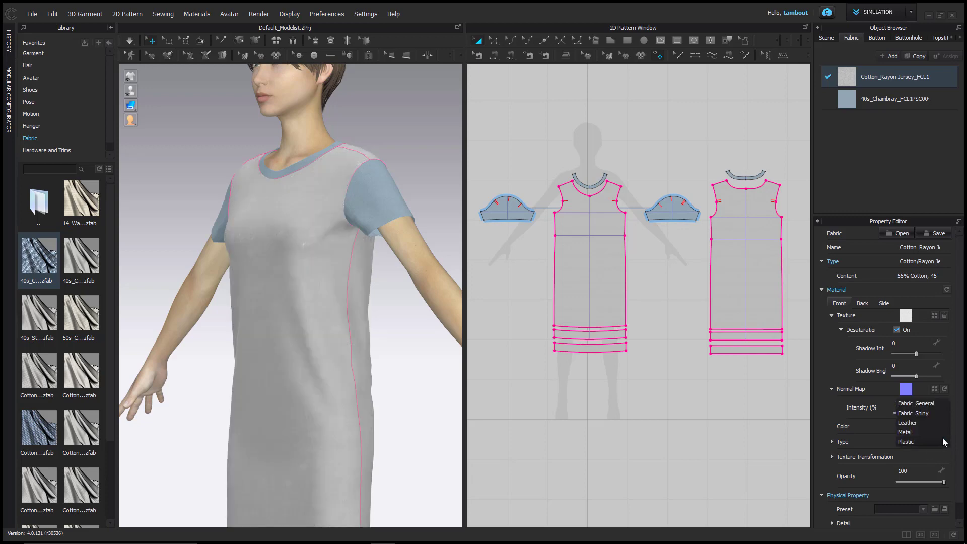
{"action": "left_click", "coordinate": [915, 404]}
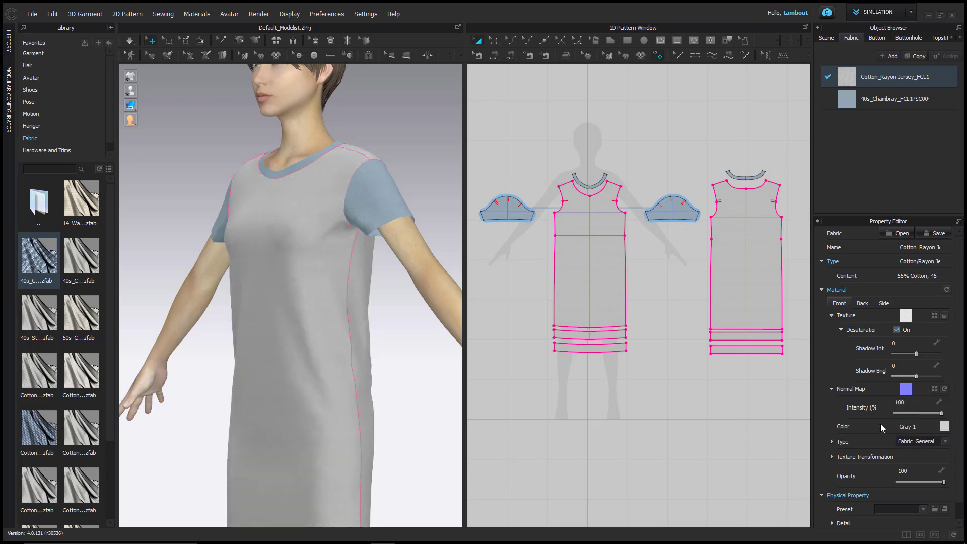
Switch Cotton_Rayon Jersey's roughness to Intensity with a value of 40 and set its reflection intensity to 40.
{"action": "left_click", "coordinate": [832, 442]}
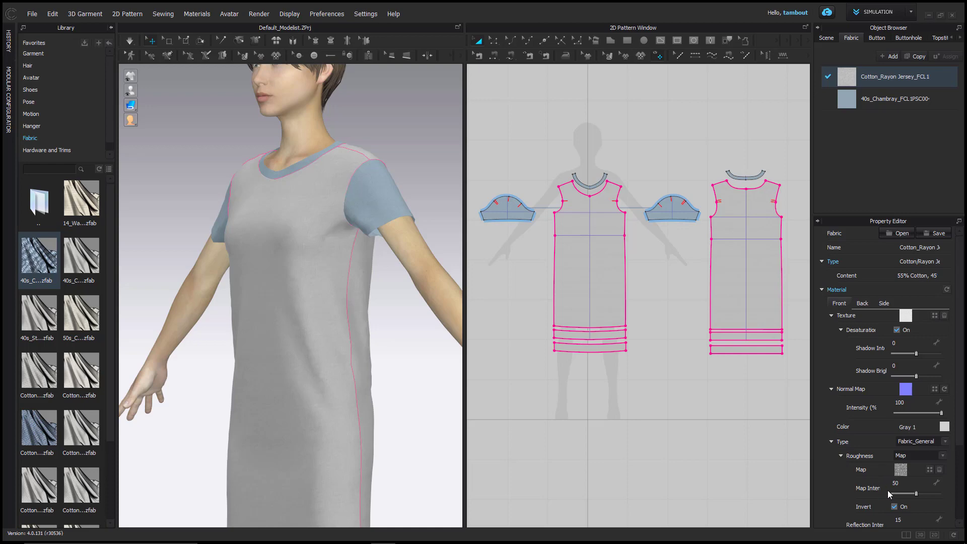
{"action": "scroll", "coordinate": [887, 490], "scroll_direction": "down", "scroll_amount": 3}
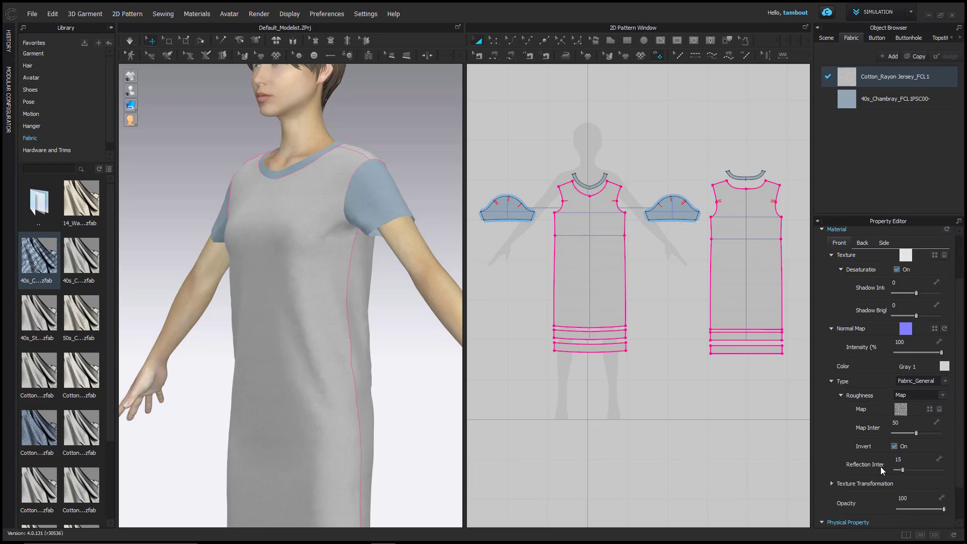
{"action": "left_click", "coordinate": [939, 396]}
{"action": "left_click", "coordinate": [911, 387]}
{"action": "mouse_move", "coordinate": [917, 420]}
{"action": "left_mouse_down"}
{"action": "mouse_move", "coordinate": [930, 422]}
{"action": "mouse_move", "coordinate": [895, 427]}
{"action": "mouse_move", "coordinate": [922, 443]}
{"action": "mouse_move", "coordinate": [912, 448]}
{"action": "mouse_move", "coordinate": [897, 421]}
{"action": "mouse_move", "coordinate": [917, 425]}
{"action": "mouse_move", "coordinate": [914, 443]}
{"action": "left_mouse_up"}
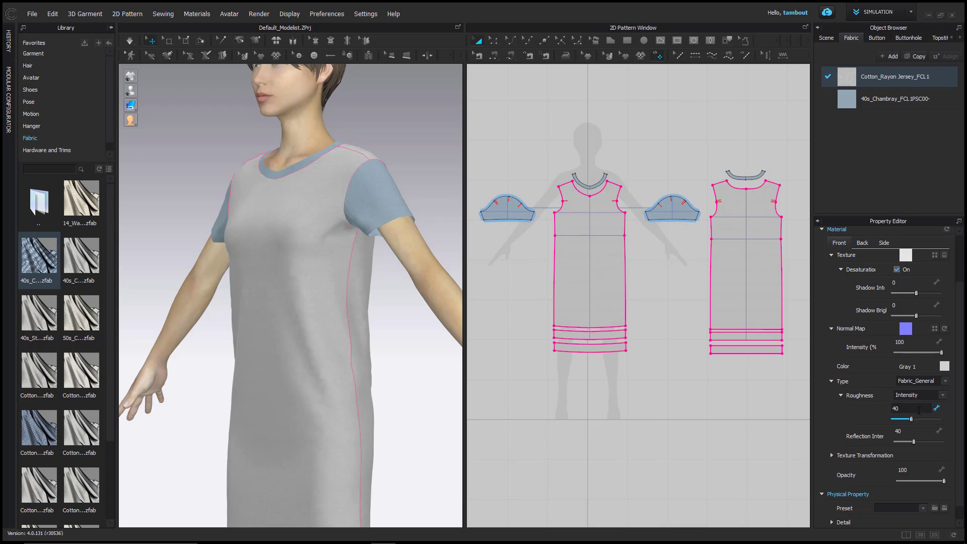
Set Cotton_Rayon Jersey's roughness back to Map and adjust the map intensity while checking the fabric up close.
{"action": "left_click", "coordinate": [943, 396]}
{"action": "left_click", "coordinate": [929, 405]}
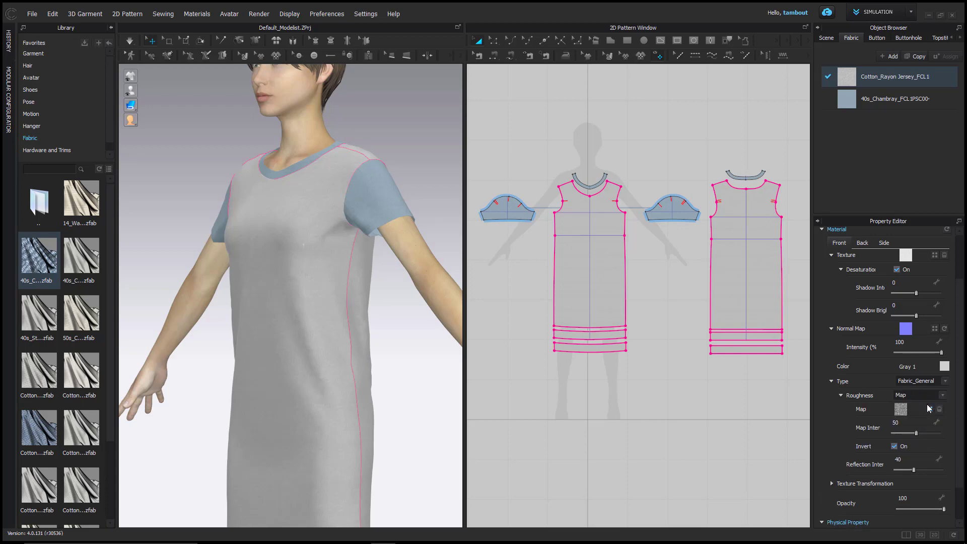
{"action": "scroll", "coordinate": [333, 288], "scroll_direction": "up", "scroll_amount": 6}
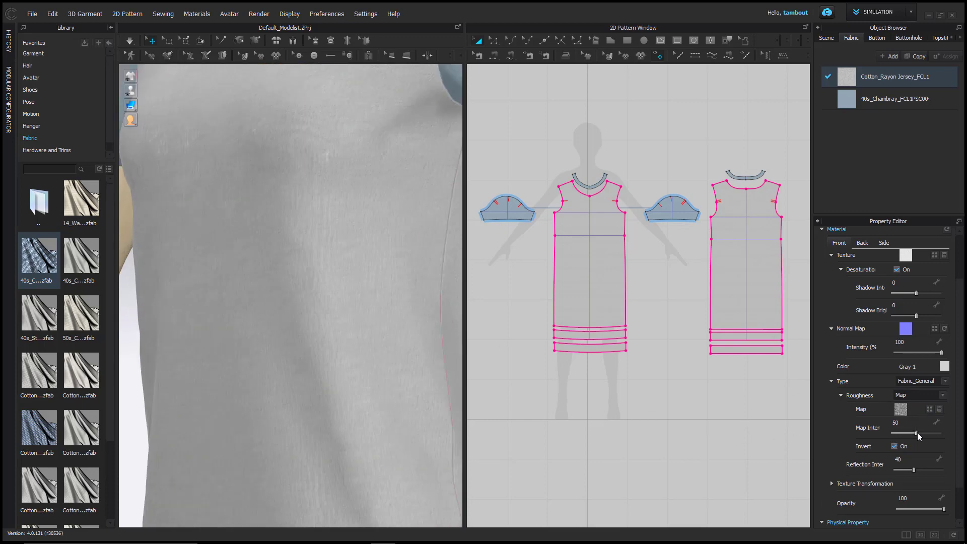
{"action": "mouse_move", "coordinate": [917, 434]}
{"action": "left_mouse_down"}
{"action": "mouse_move", "coordinate": [934, 434]}
{"action": "mouse_move", "coordinate": [883, 436]}
{"action": "mouse_move", "coordinate": [913, 439]}
{"action": "left_mouse_up"}
{"action": "left_click", "coordinate": [841, 395]}
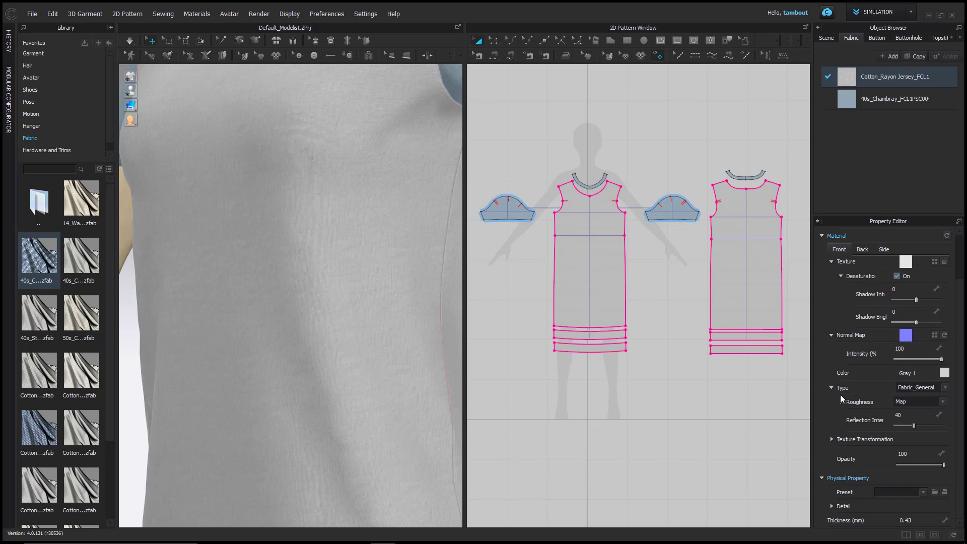
Examine Cotton_Rayon Jersey's texture transformation settings and test its opacity on the dress, leaving it at 100.
{"action": "left_click", "coordinate": [831, 439]}
{"action": "scroll", "coordinate": [835, 443], "scroll_direction": "down", "scroll_amount": 2}
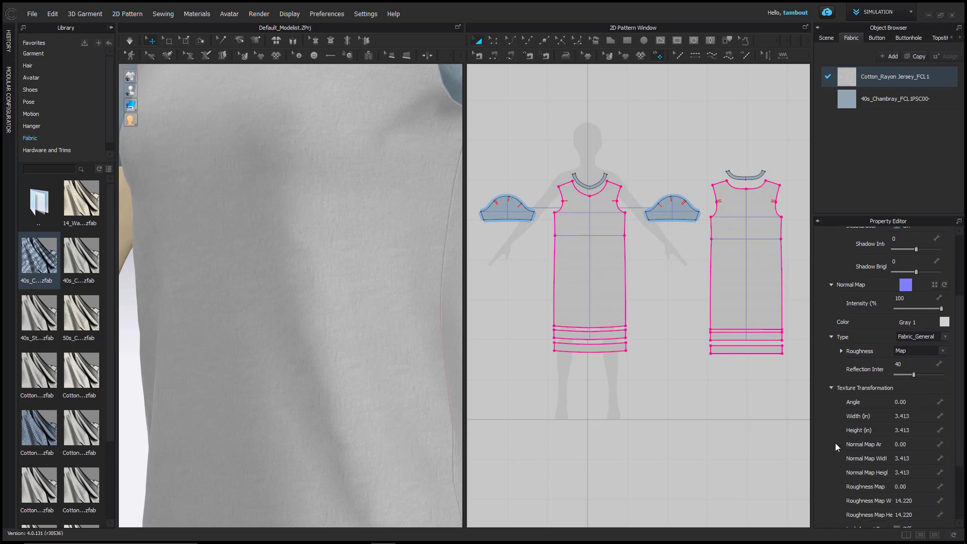
{"action": "scroll", "coordinate": [835, 443], "scroll_direction": "down", "scroll_amount": 2}
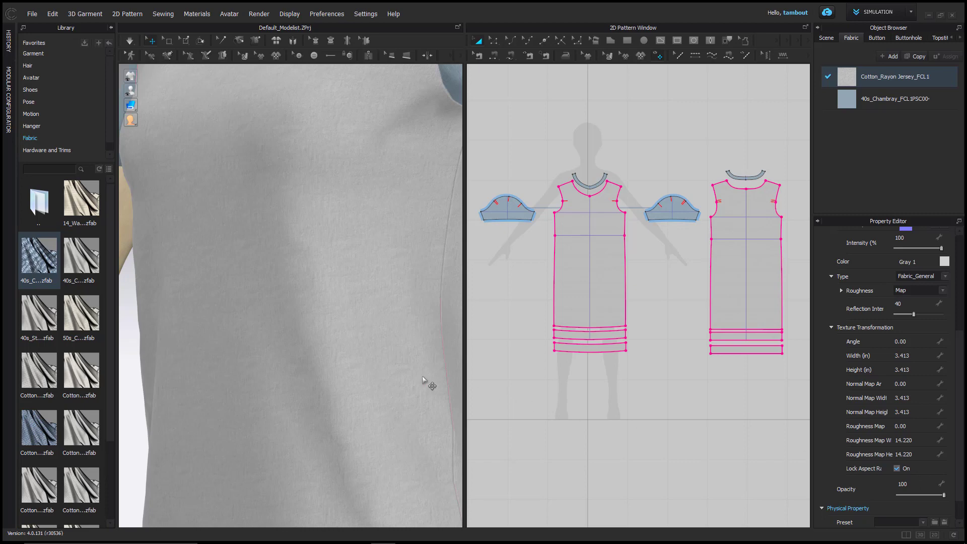
{"action": "scroll", "coordinate": [423, 385], "scroll_direction": "down", "scroll_amount": 5}
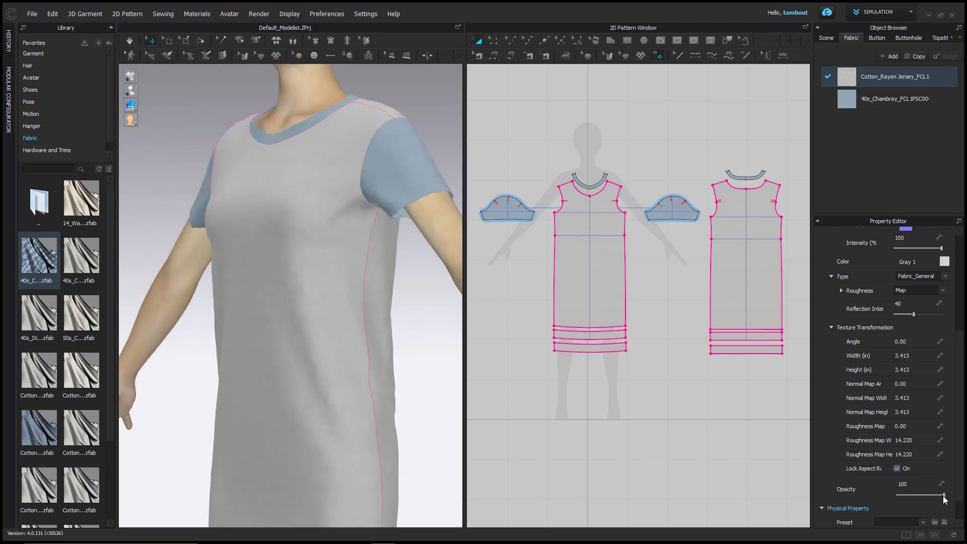
{"action": "mouse_move", "coordinate": [944, 499]}
{"action": "left_mouse_down"}
{"action": "mouse_move", "coordinate": [899, 498]}
{"action": "mouse_move", "coordinate": [952, 501]}
{"action": "left_mouse_up"}
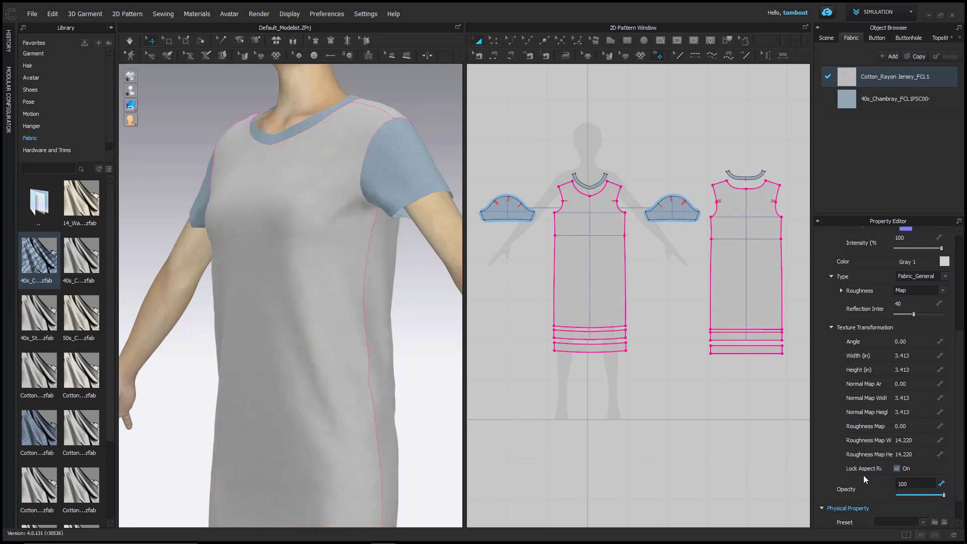
Review the physical property presets and the detailed stretch, shear, bending, buckling, damping, density and friction settings of Cotton_Rayon Jersey.
{"action": "scroll", "coordinate": [821, 465], "scroll_direction": "down", "scroll_amount": 1}
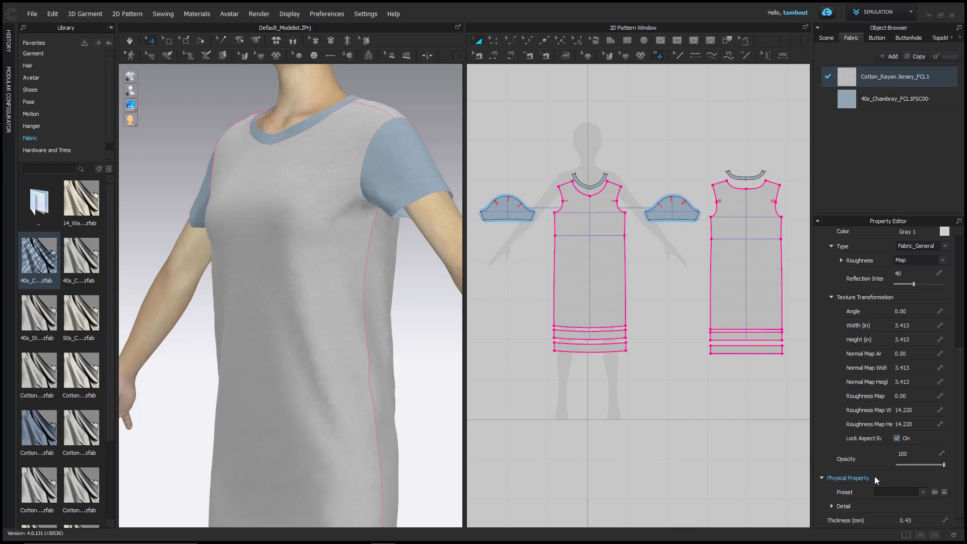
{"action": "left_click", "coordinate": [921, 491]}
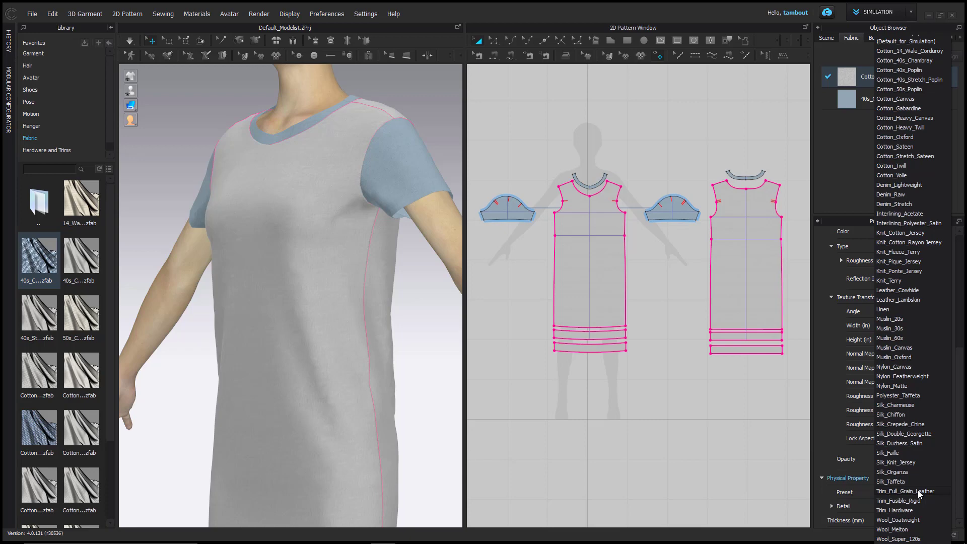
{"action": "left_click", "coordinate": [823, 492]}
{"action": "left_click", "coordinate": [831, 504]}
{"action": "scroll", "coordinate": [830, 502], "scroll_direction": "down", "scroll_amount": 1}
{"action": "scroll", "coordinate": [826, 491], "scroll_direction": "down", "scroll_amount": 6}
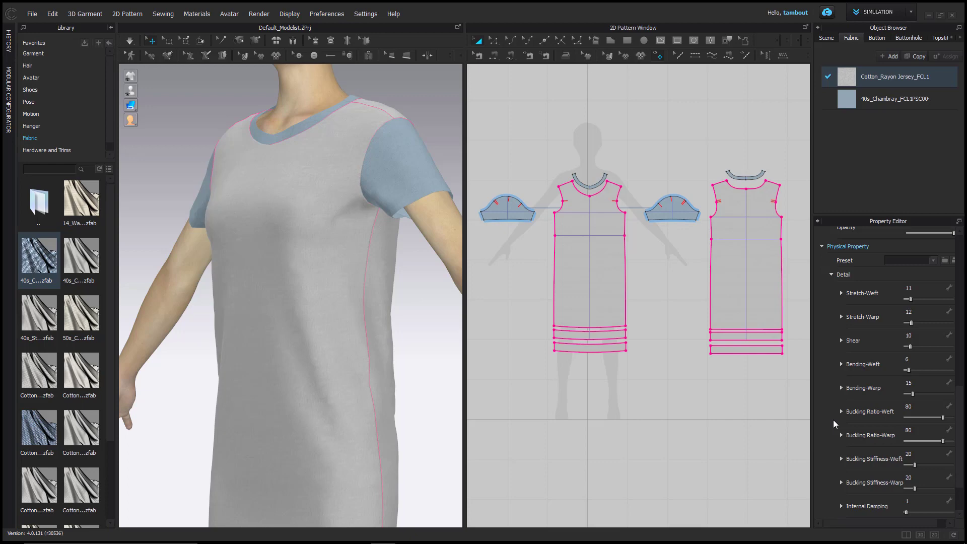
{"action": "scroll", "coordinate": [833, 419], "scroll_direction": "down", "scroll_amount": 3}
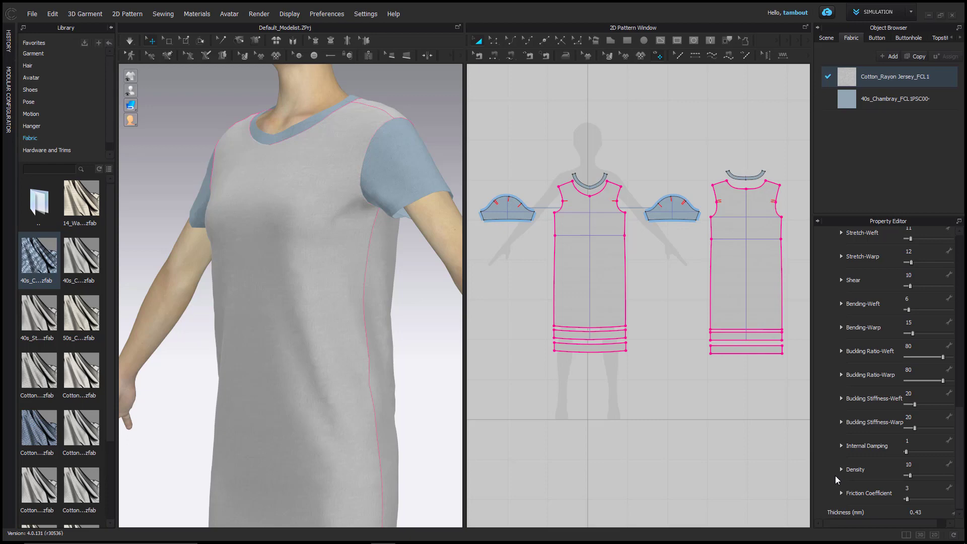
Set Cotton_Rayon Jersey's thickness to 0.5 mm.
{"action": "scroll", "coordinate": [832, 493], "scroll_direction": "down", "scroll_amount": 1}
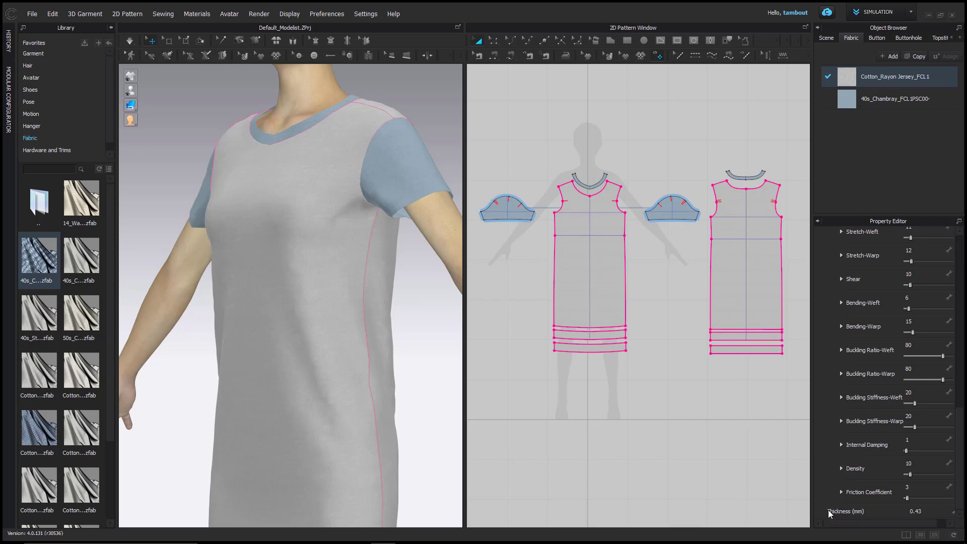
{"action": "left_click", "coordinate": [925, 512]}
{"action": "type", "text": "0.5"}
{"action": "key", "text": "Return"}
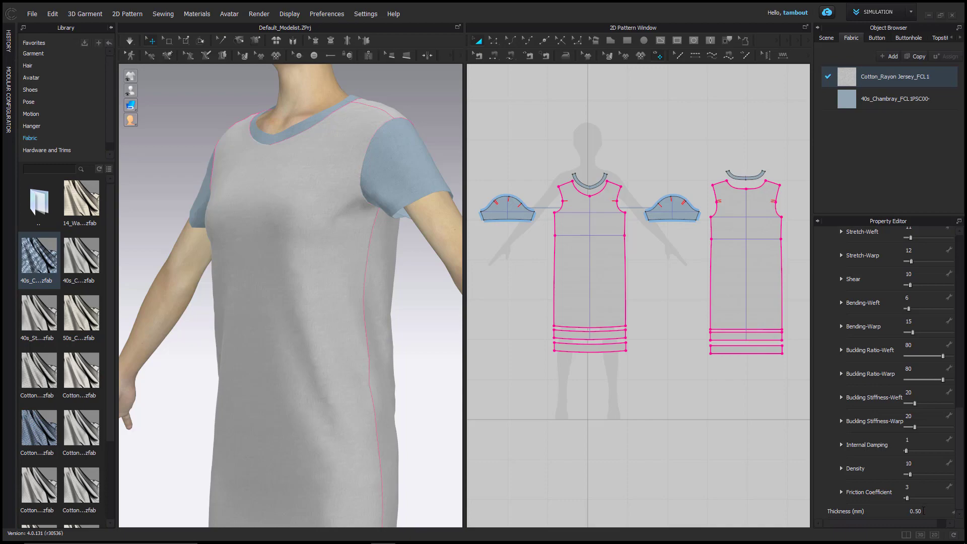